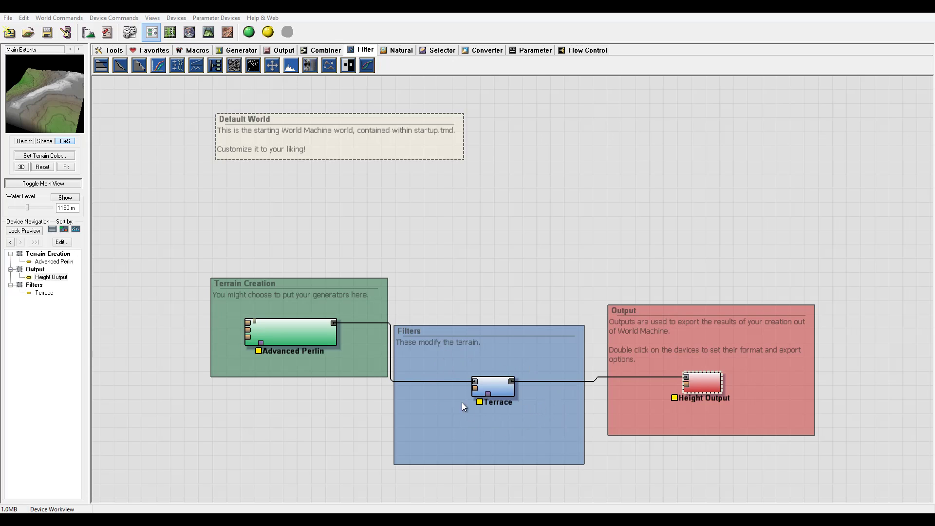
Compare the Advanced Perlin and Terrace previews to see the terrain stepped into terraces.
click(501, 383)
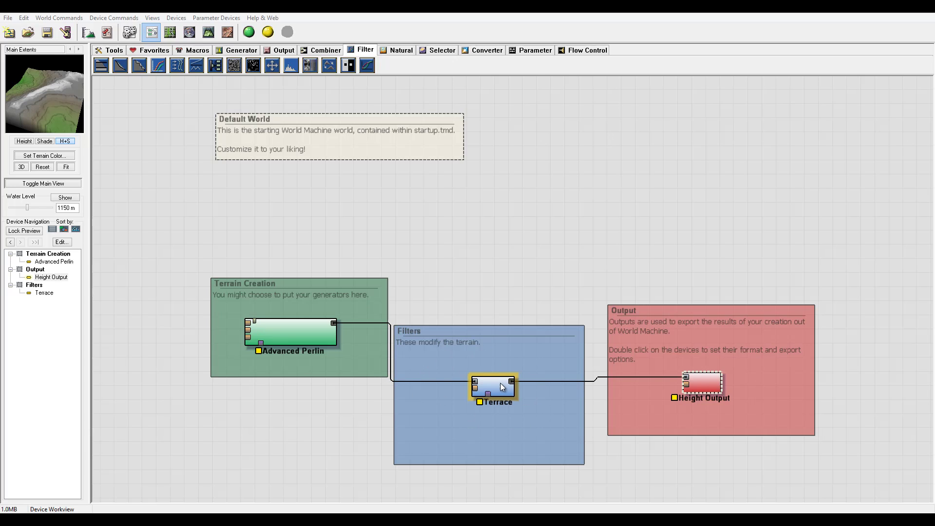
click(420, 353)
click(494, 390)
click(303, 330)
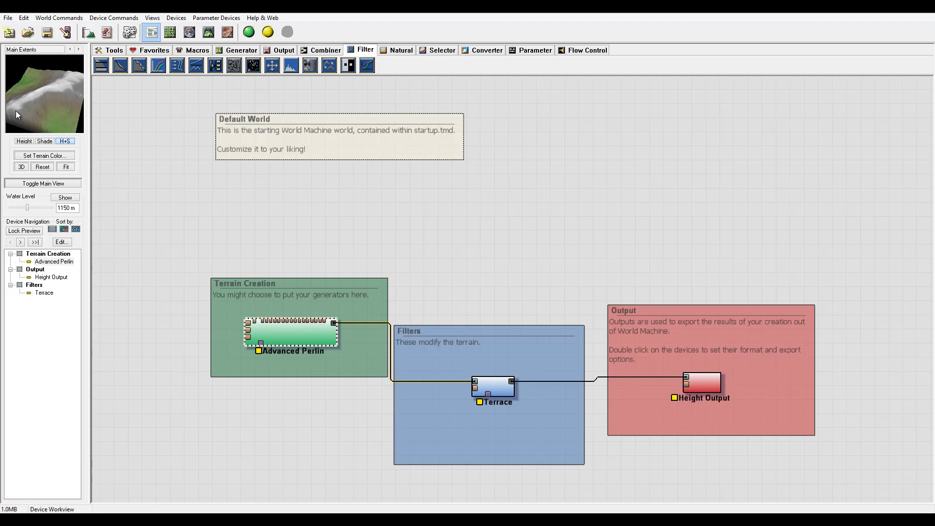
click(498, 383)
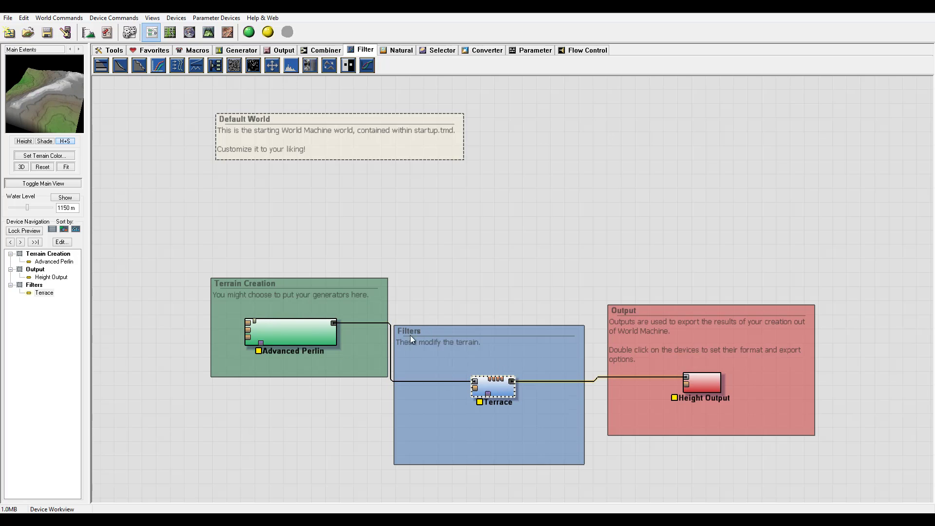
In Terrace settings, try the Simple and Sharp terrace methods, then settle on Smooth.
double_click(504, 393)
drag(484, 209, 519, 162)
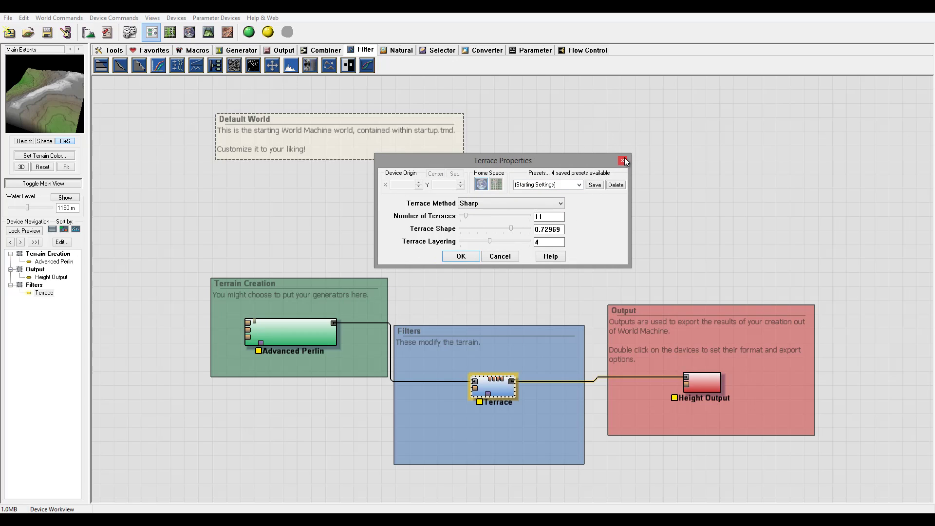
click(478, 203)
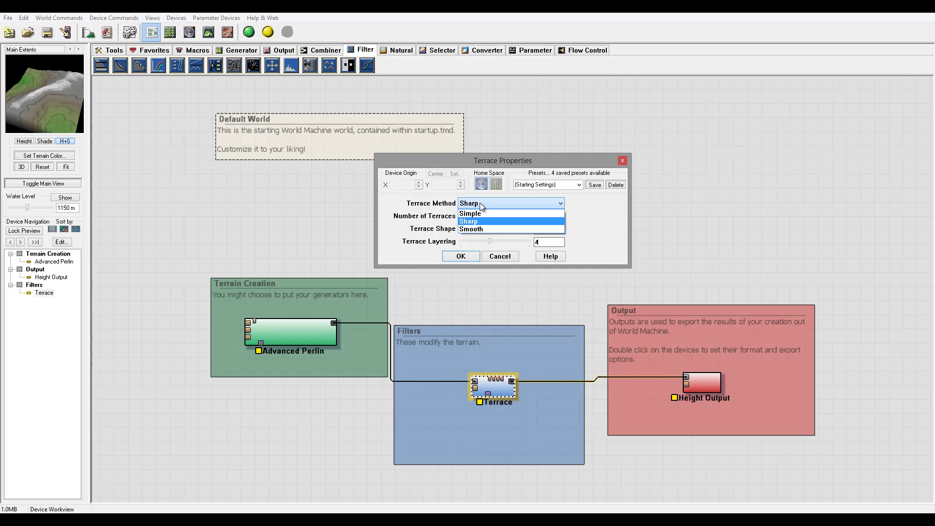
click(480, 213)
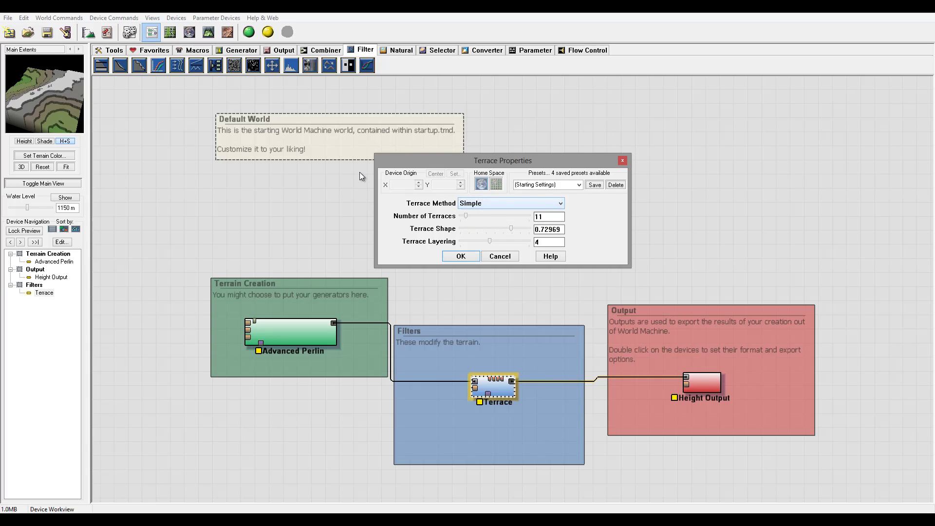
click(491, 202)
click(486, 221)
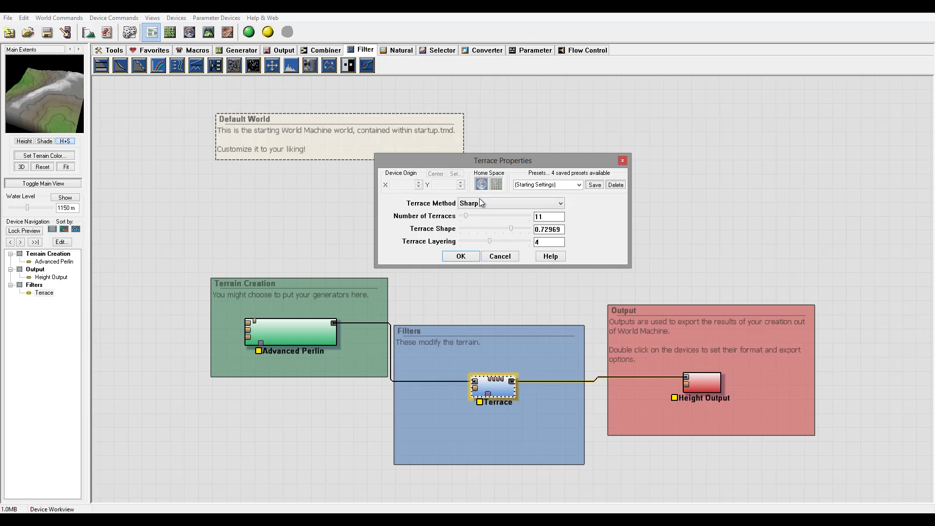
click(480, 203)
click(480, 228)
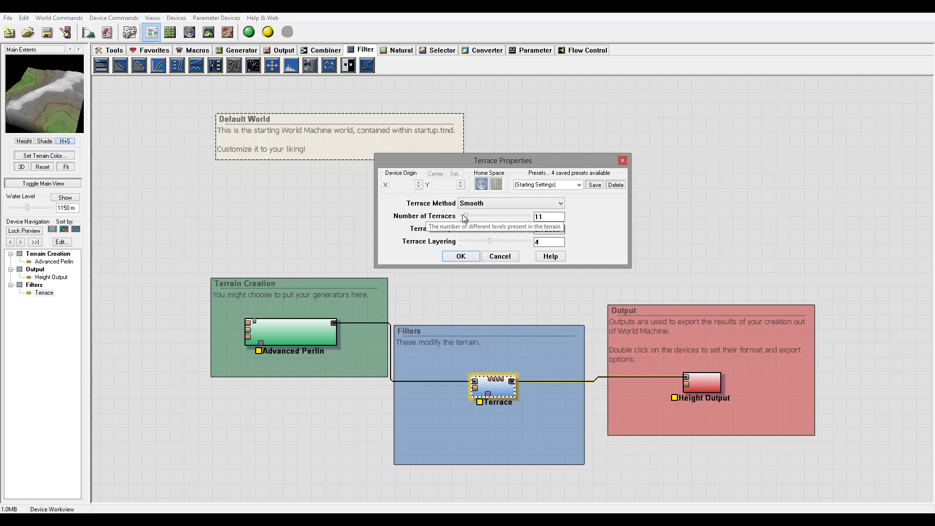
Raise terraces to 35 and test terrace shape values between 0.13 and 0.91, ending near 0.53.
drag(466, 217, 476, 219)
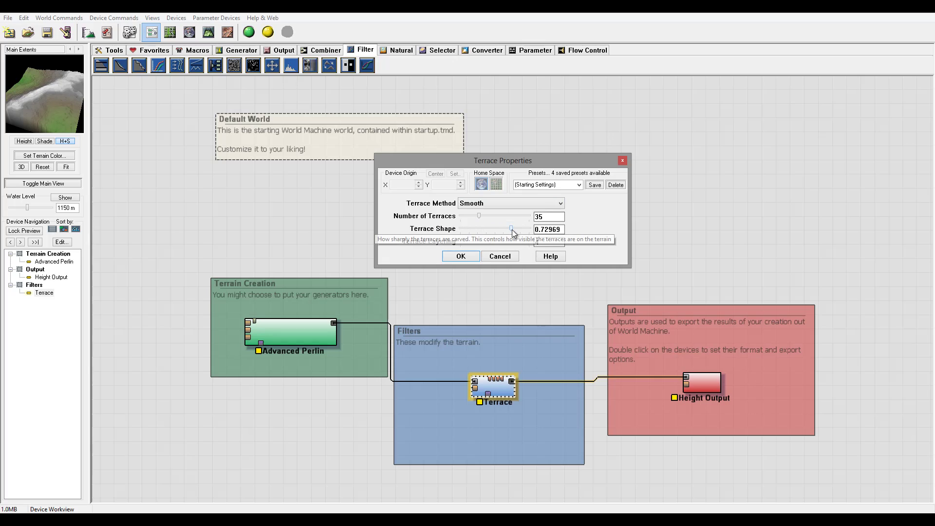
mouse_move(512, 230)
mouse_down()
mouse_move(522, 229)
mouse_move(516, 243)
mouse_move(469, 240)
mouse_move(507, 244)
mouse_move(500, 242)
mouse_up()
key(alt+Tab)
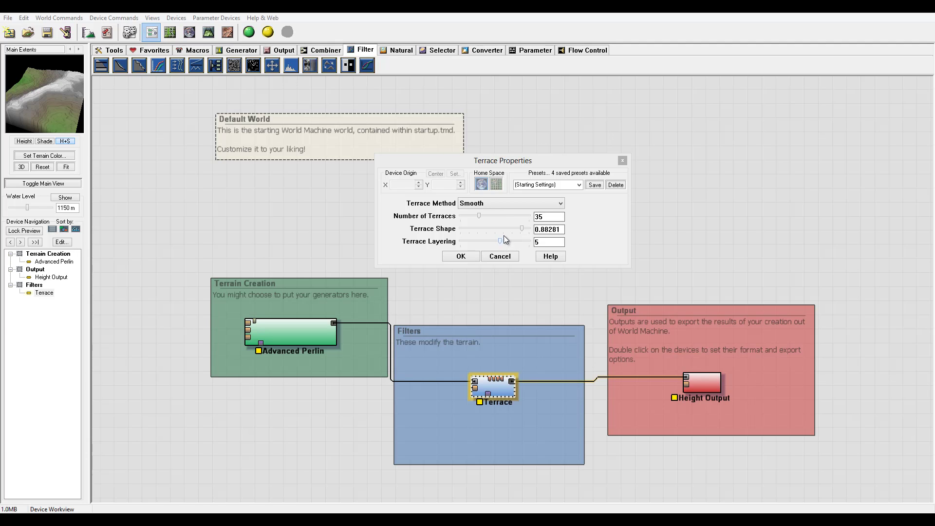
mouse_move(522, 229)
mouse_down()
mouse_move(461, 227)
mouse_move(507, 230)
mouse_up()
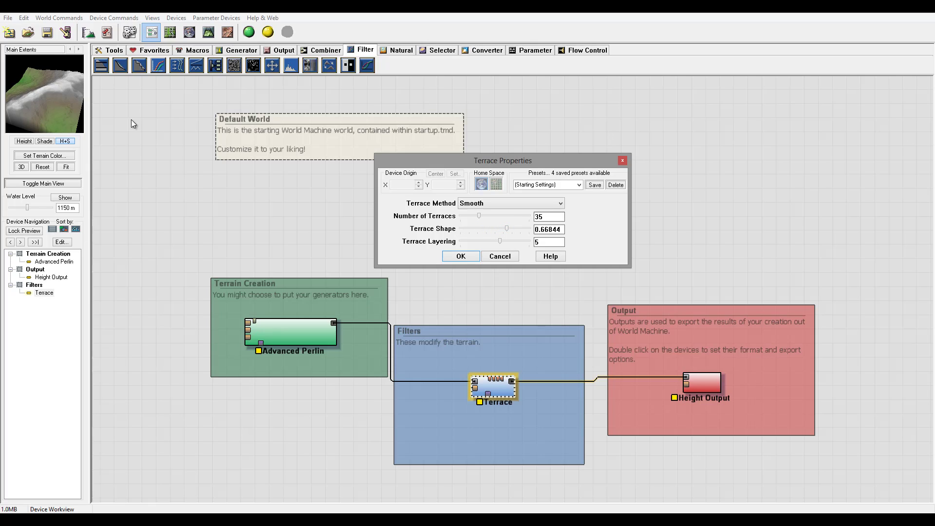
mouse_move(508, 229)
mouse_down()
mouse_move(524, 229)
mouse_move(457, 227)
mouse_move(495, 234)
mouse_up()
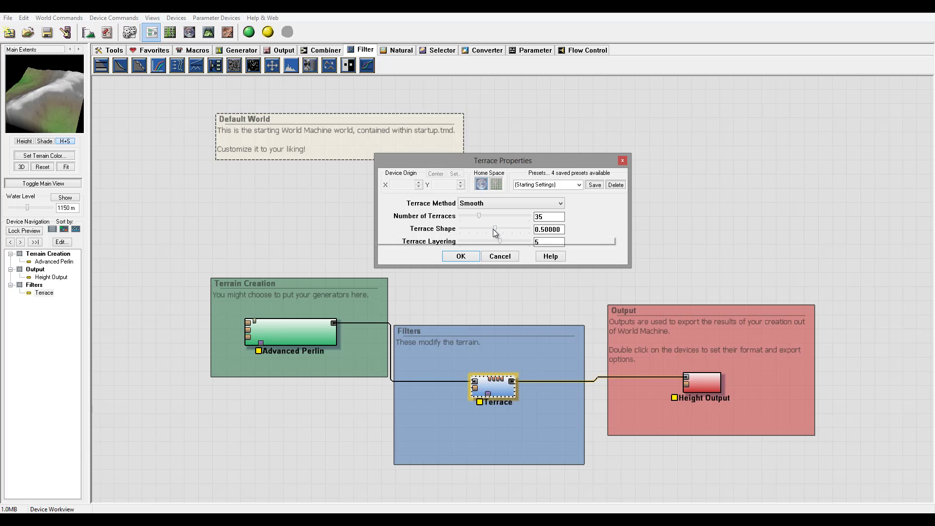
drag(494, 228, 531, 230)
drag(528, 229, 500, 229)
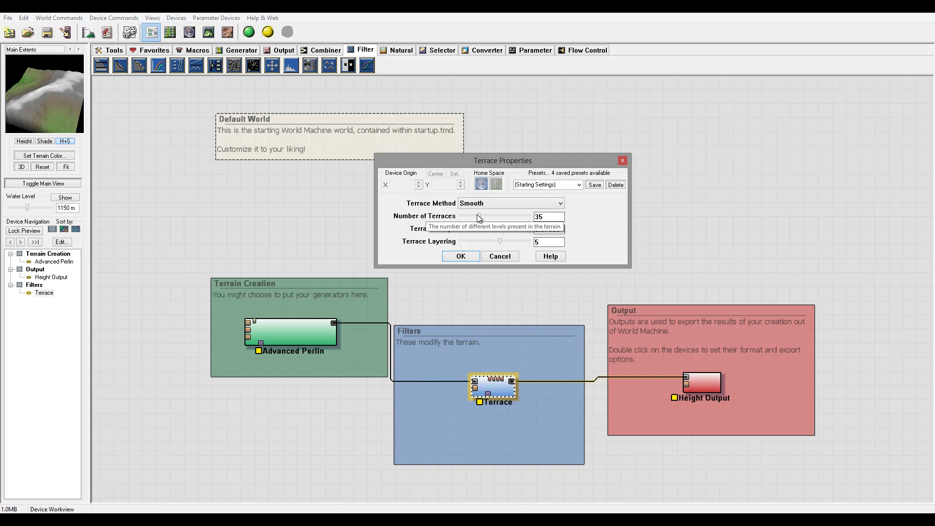
Drop terraces to 1, then set 49 terraces and raise the terrace layering.
drag(476, 214, 531, 219)
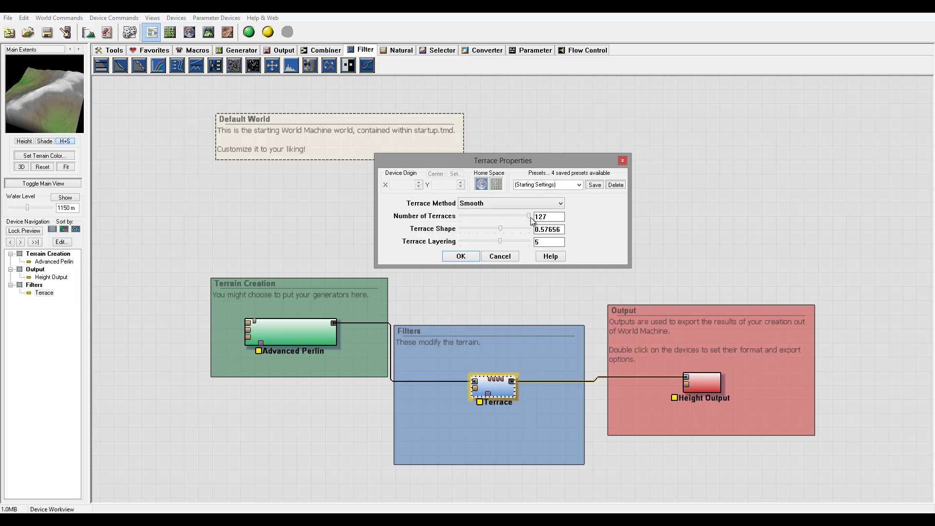
click(490, 216)
drag(500, 241, 339, 190)
Keep Sharp terracing, set terrace shape to 0.745 and layering from 3 to 4.
click(487, 204)
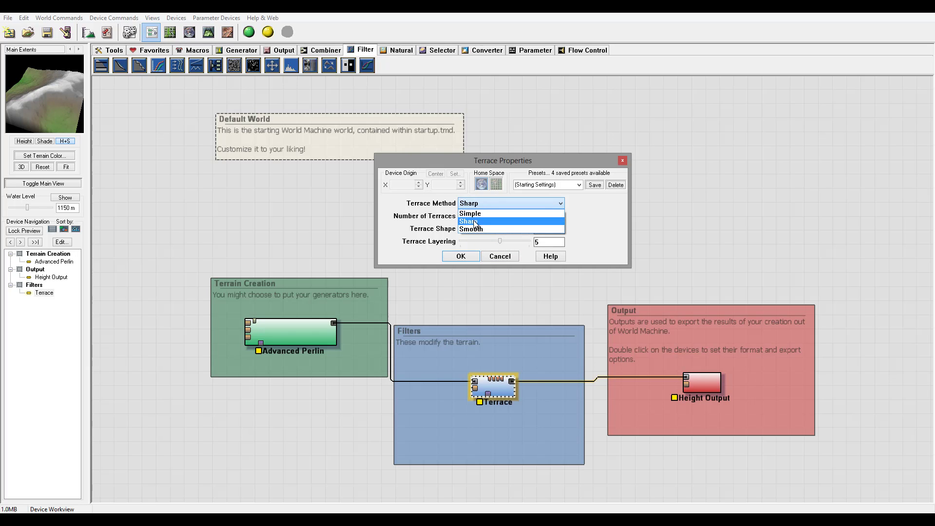
click(475, 222)
drag(505, 228, 448, 245)
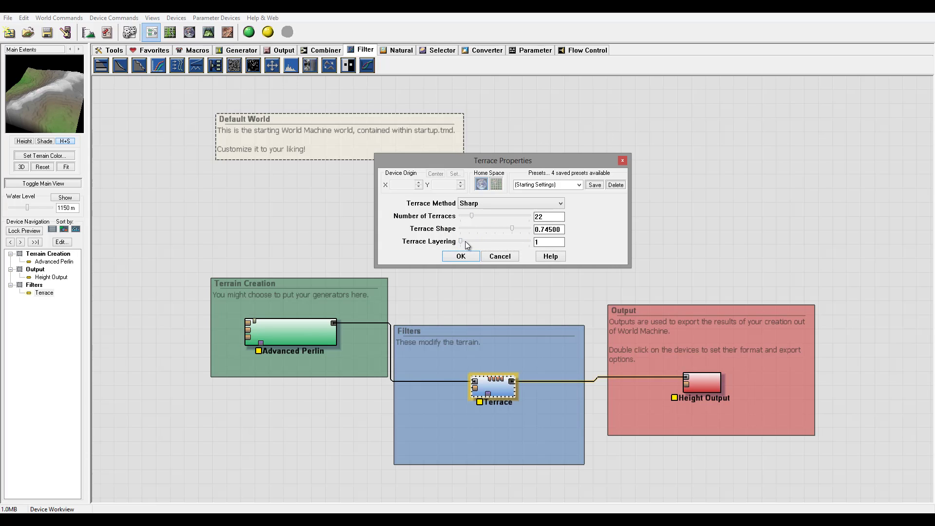
drag(488, 248, 494, 249)
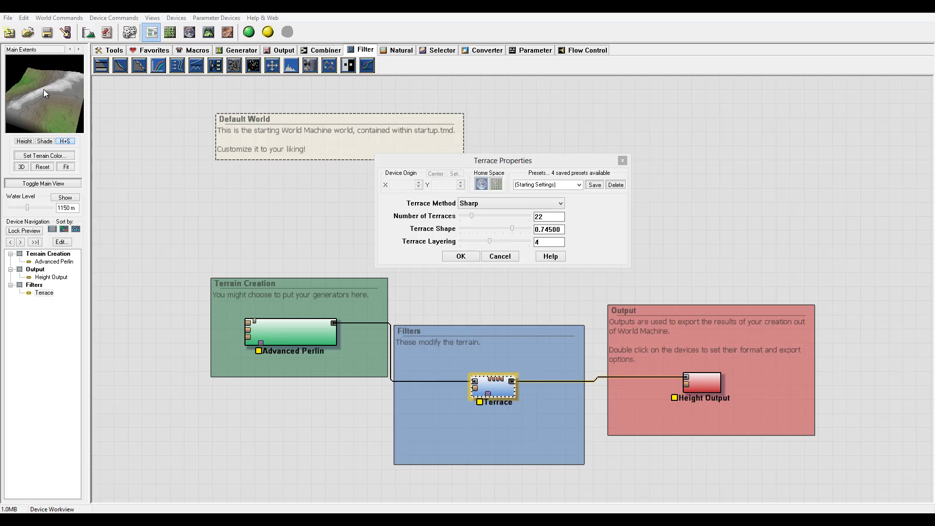
Apply the Terrace settings, place a Clamp filter, and feed it from Advanced Perlin's output.
click(461, 256)
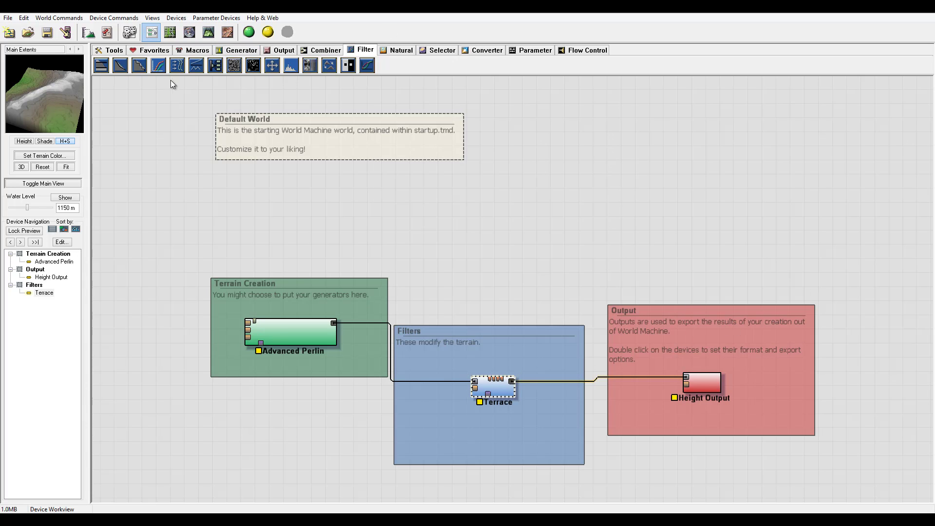
click(102, 65)
click(458, 226)
double_click(457, 227)
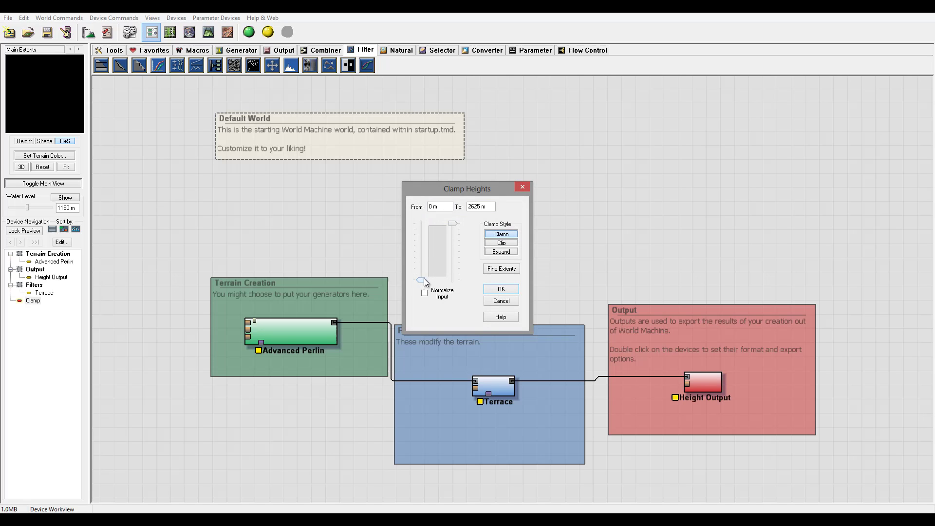
drag(455, 195, 567, 143)
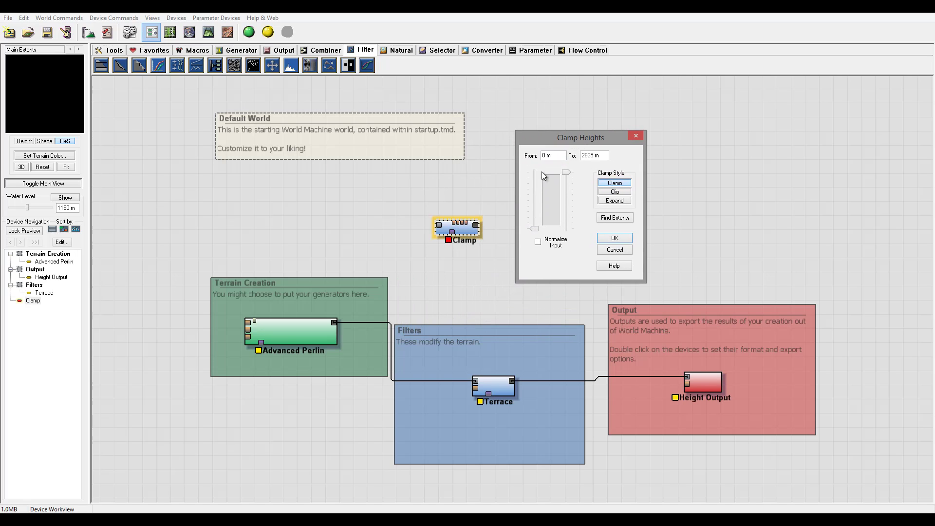
click(636, 135)
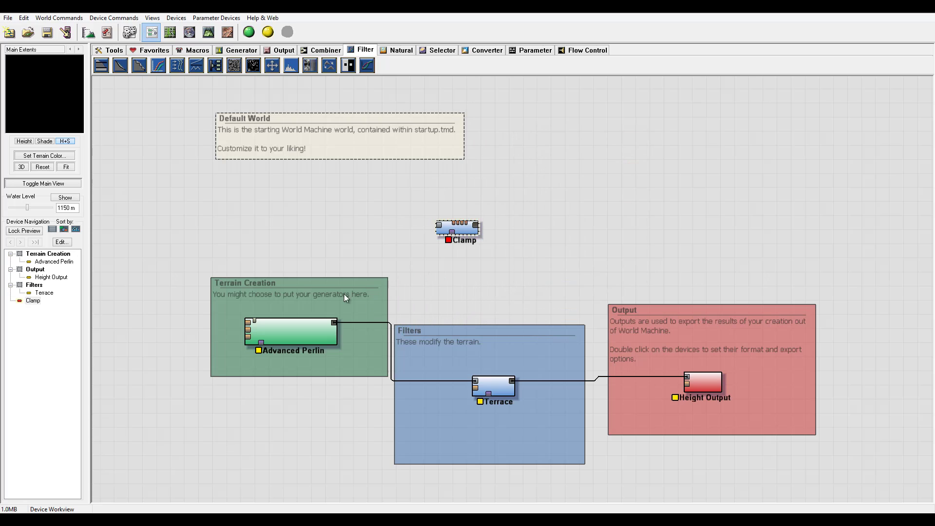
drag(334, 323, 489, 238)
Raise Clamp's minimum height to 656.25 m and turn Normalize Input on.
double_click(489, 238)
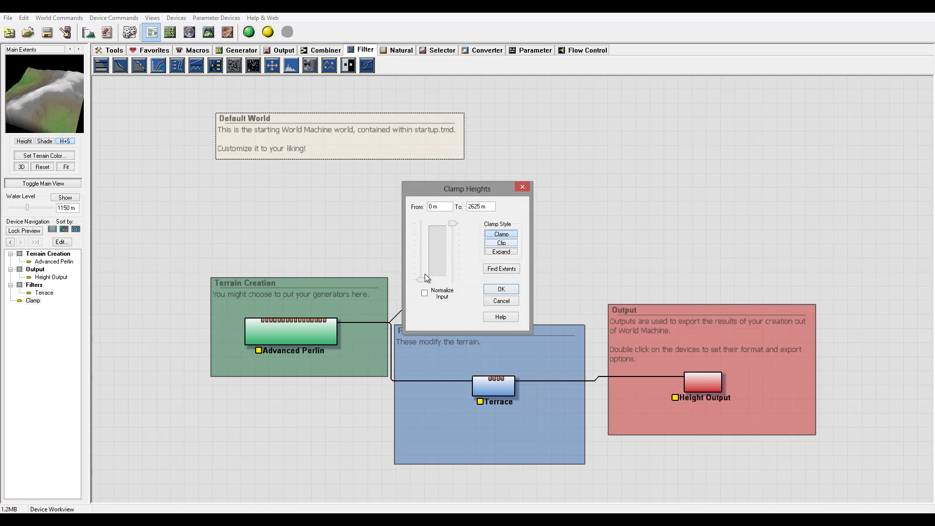
mouse_move(419, 279)
mouse_down()
mouse_move(424, 255)
mouse_move(421, 266)
mouse_up()
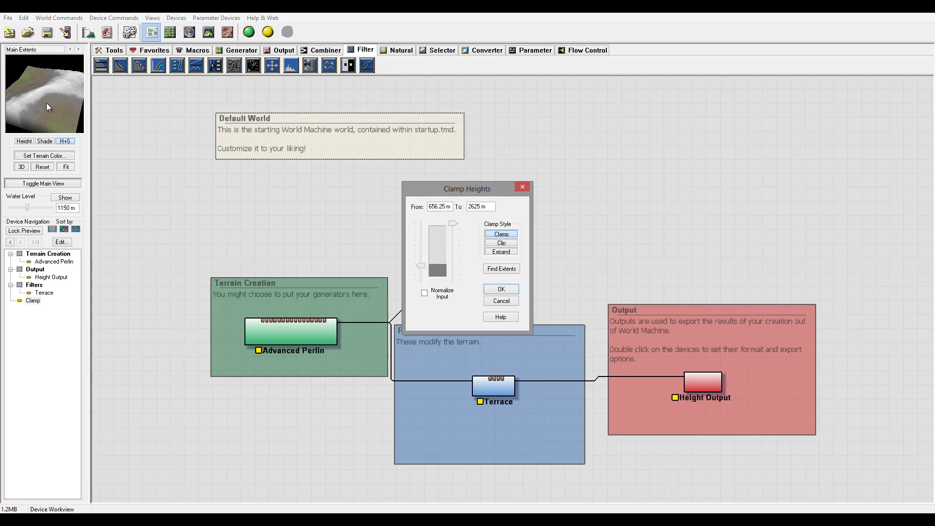
click(425, 293)
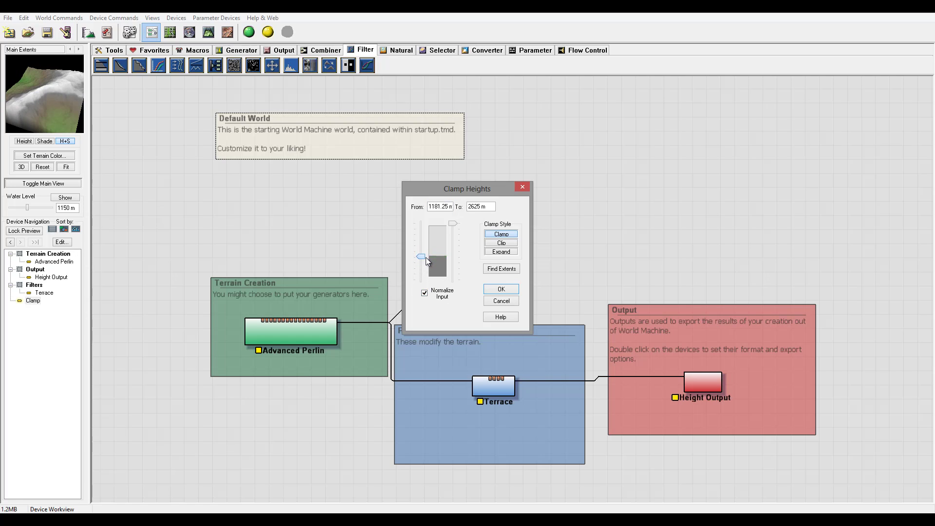
click(425, 292)
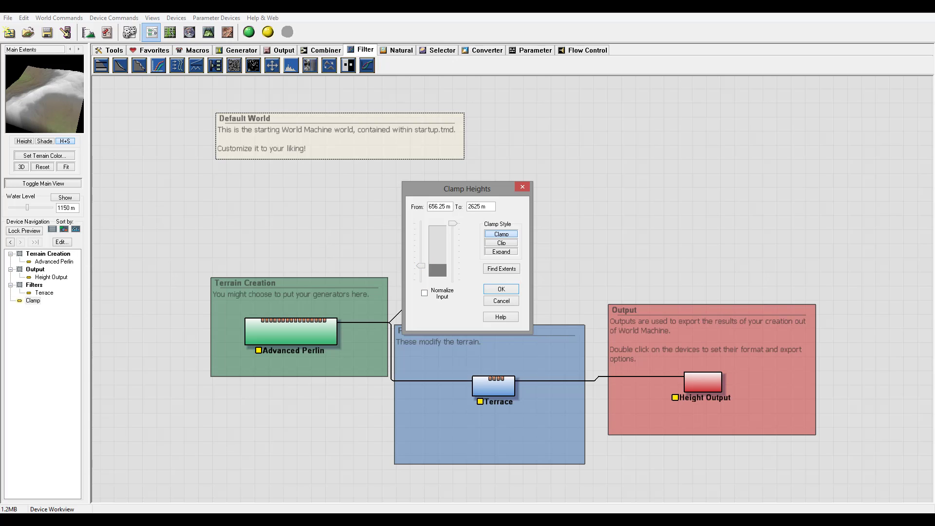
click(603, 109)
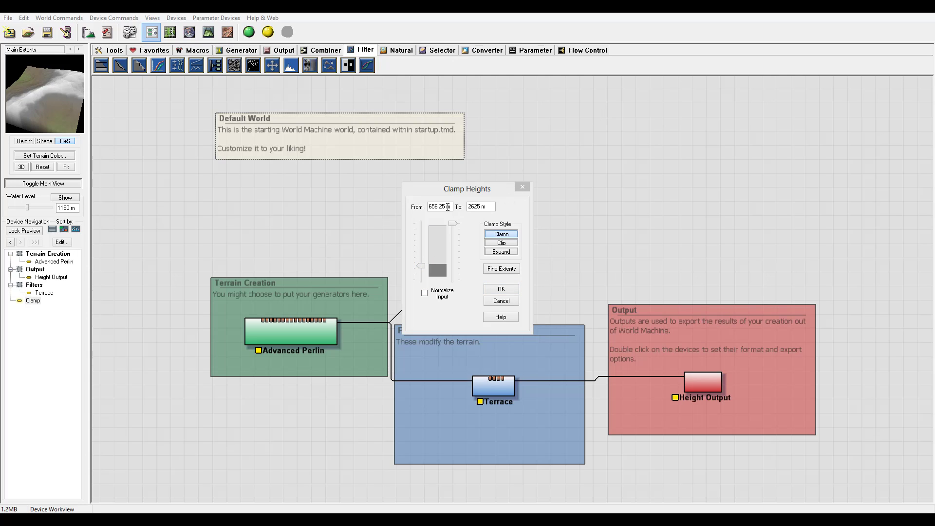
click(425, 294)
click(425, 292)
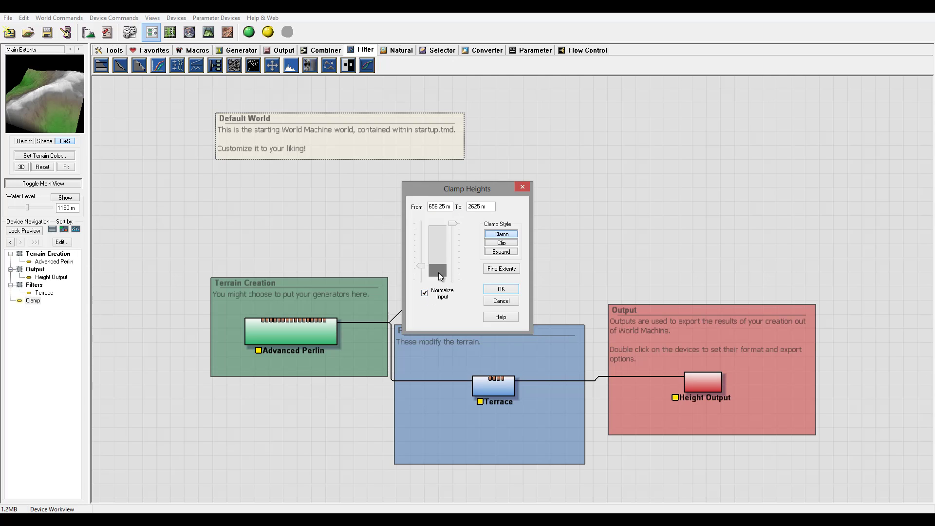
Try the Clip style, then switch to Expand with a 577.5 m to 2126.25 m range.
click(503, 243)
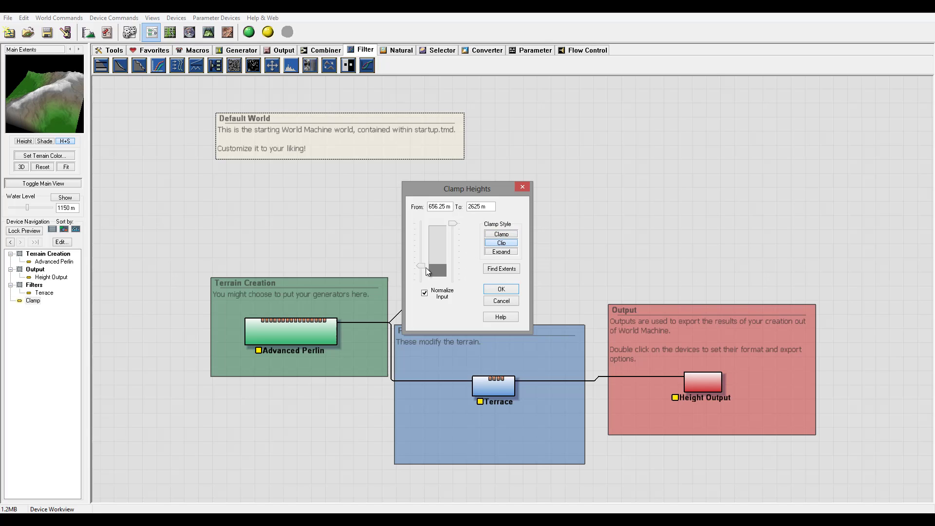
click(422, 259)
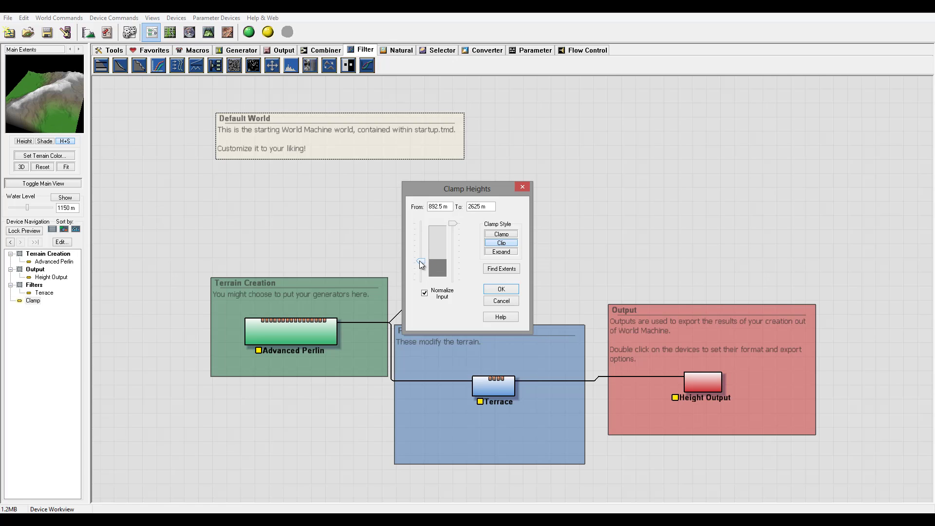
mouse_move(420, 257)
mouse_down()
mouse_move(420, 245)
mouse_move(423, 260)
mouse_up()
drag(452, 224, 452, 233)
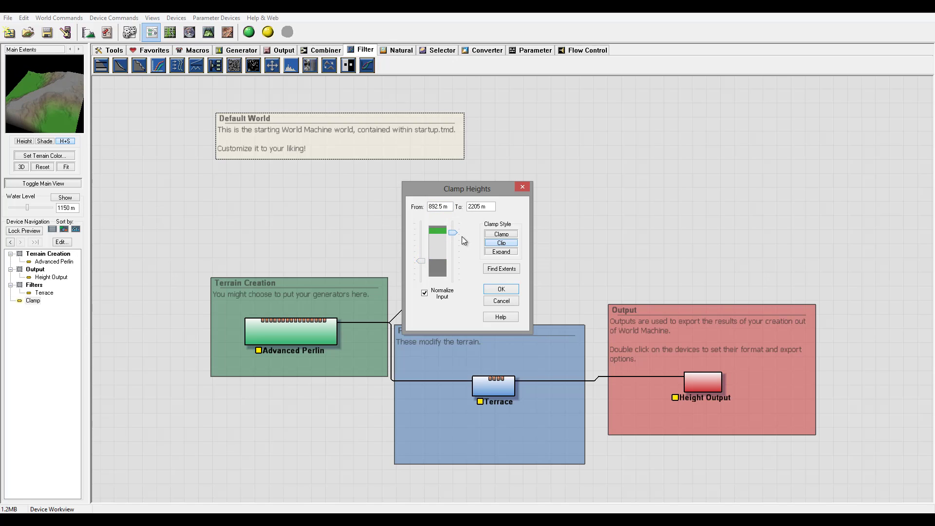
click(508, 250)
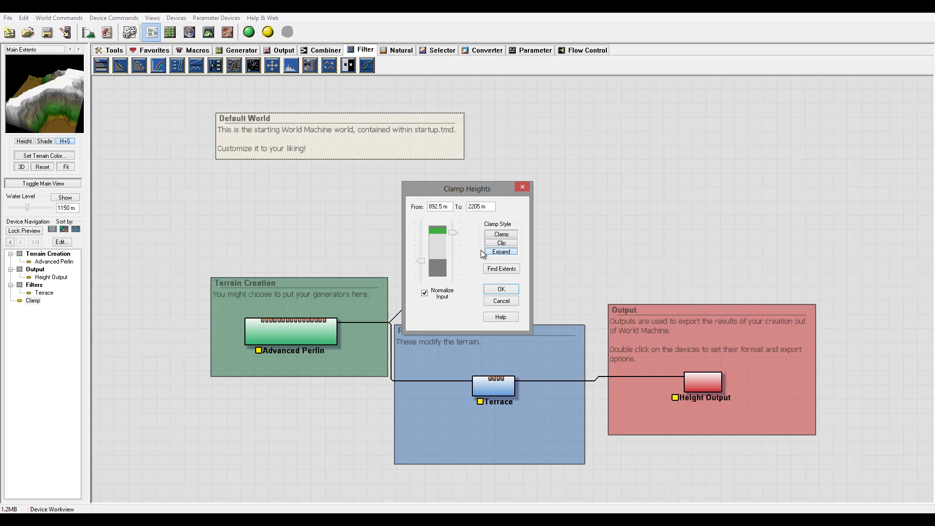
drag(455, 234, 458, 236)
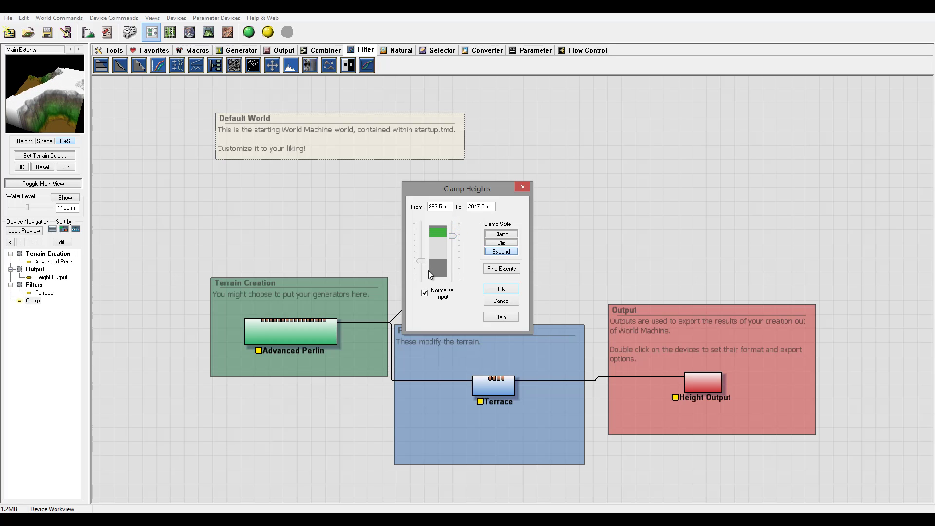
mouse_move(423, 264)
mouse_down()
mouse_move(420, 276)
mouse_move(435, 267)
mouse_up()
drag(452, 232, 452, 234)
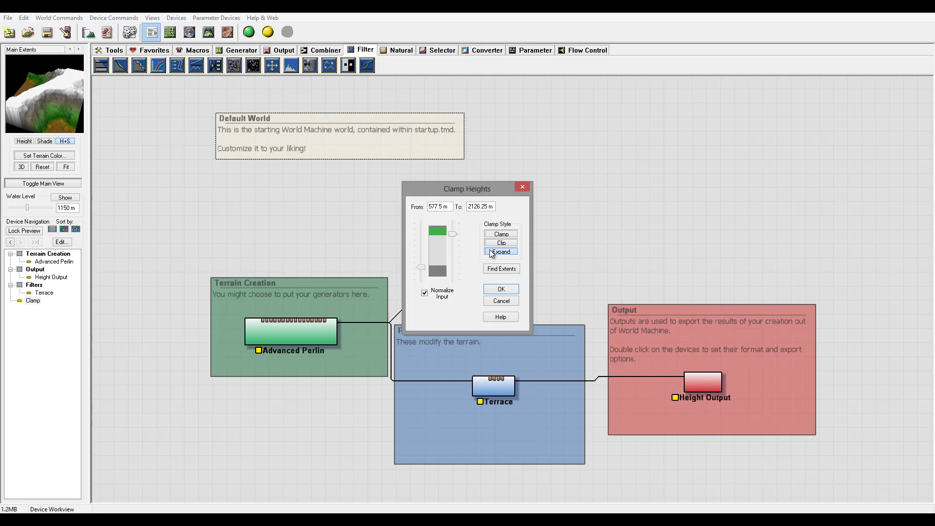
Fit the clamp range to the terrain's actual heights with Find Extents.
click(505, 270)
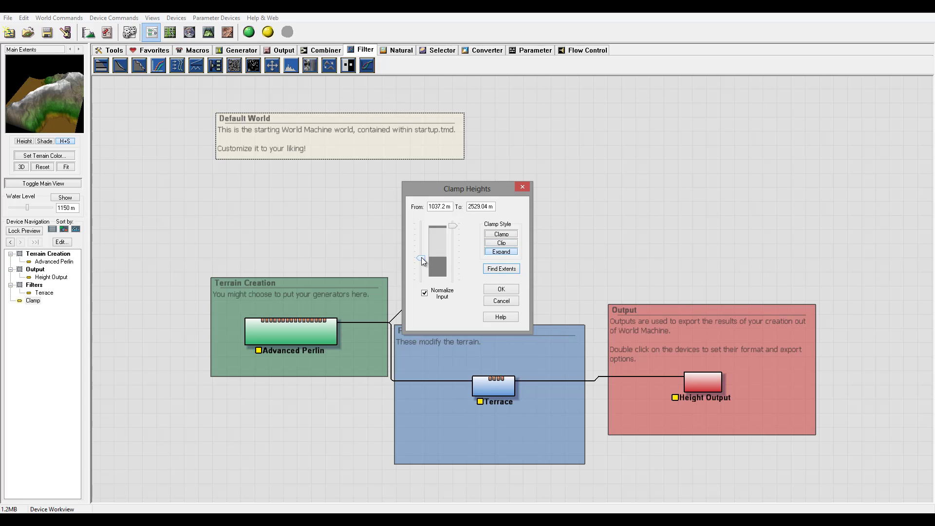
drag(422, 258, 419, 280)
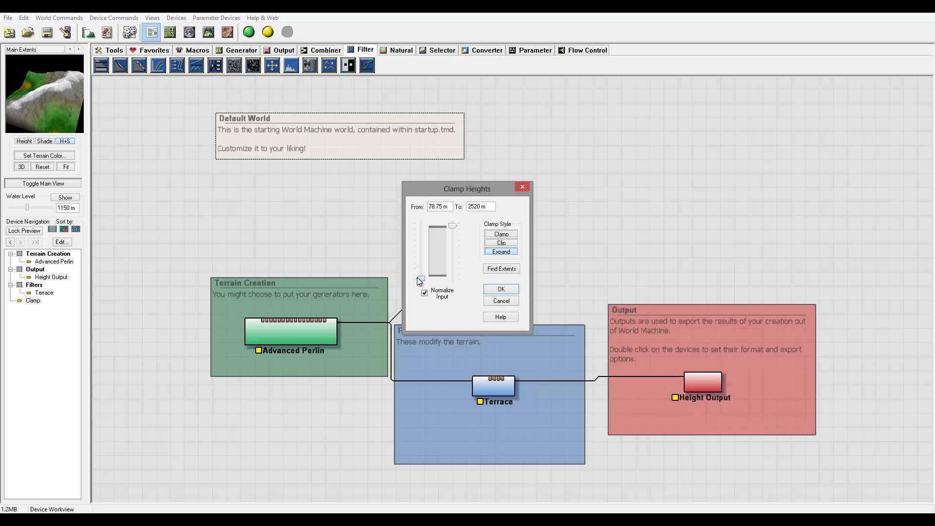
click(498, 268)
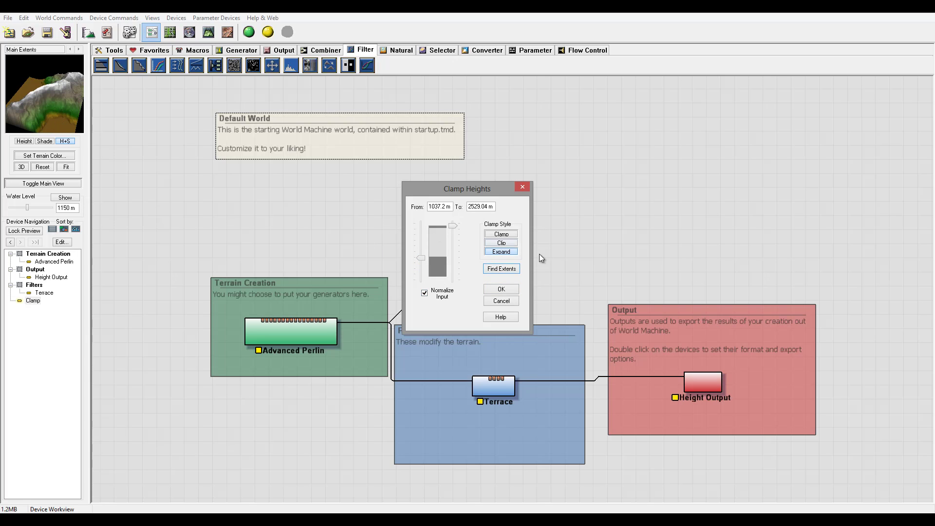
click(588, 137)
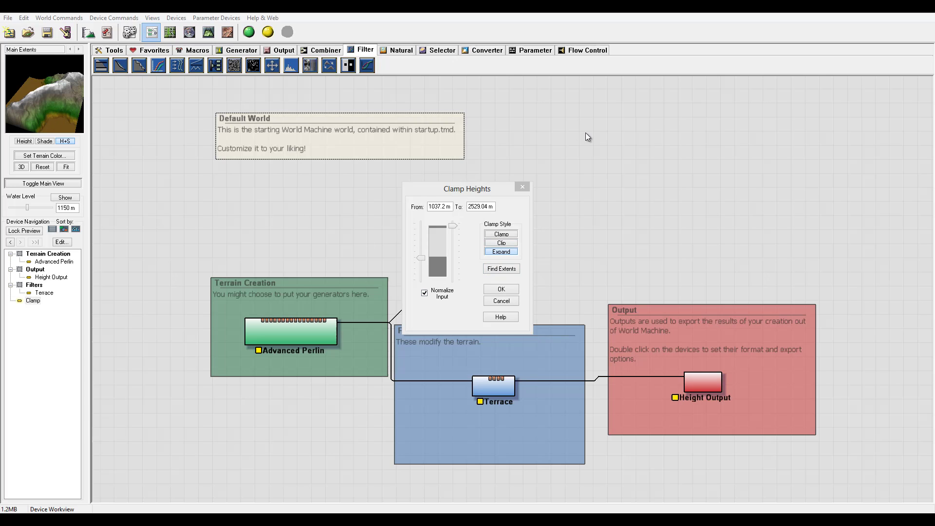
Turn off Normalize Input, refit the range to 1037.2–2529.04 m, and apply the Clamp settings.
click(425, 293)
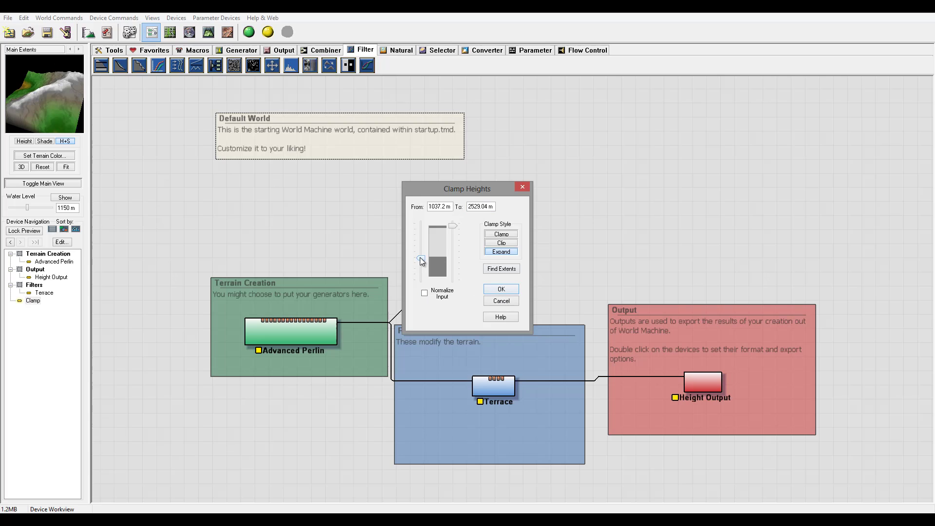
drag(420, 257, 422, 281)
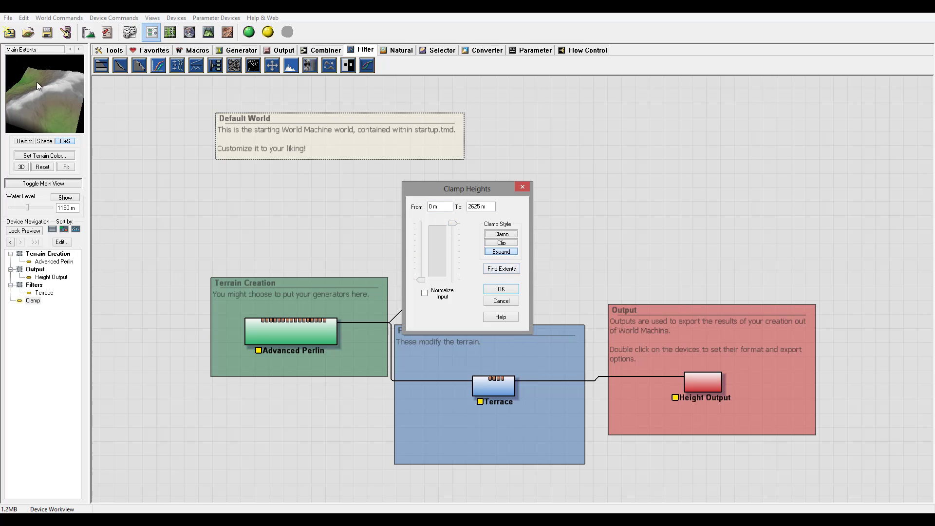
click(499, 267)
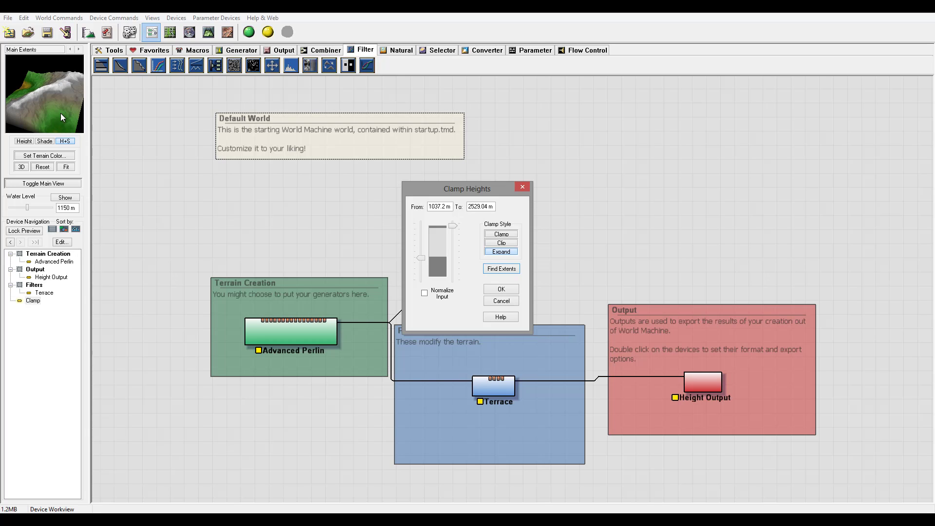
click(501, 289)
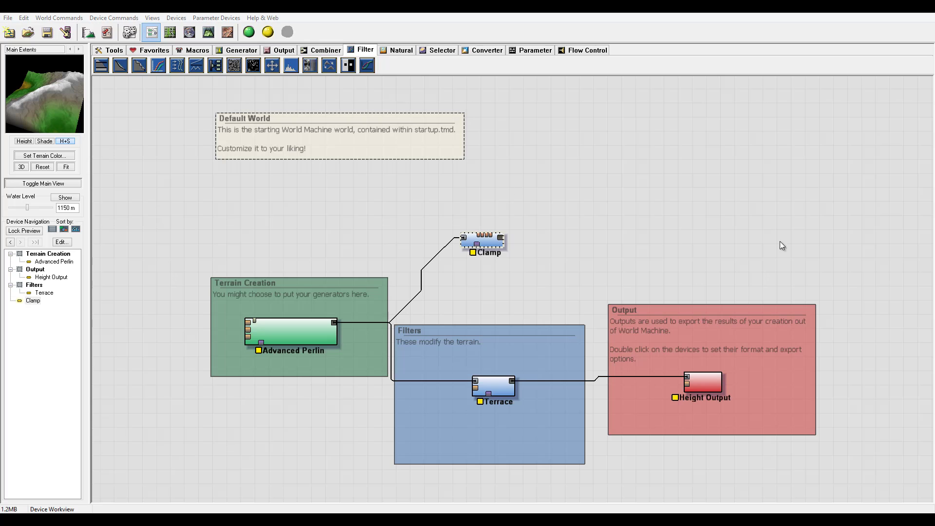
Place a Simple Transform filter and feed it from Advanced Perlin's output.
click(113, 70)
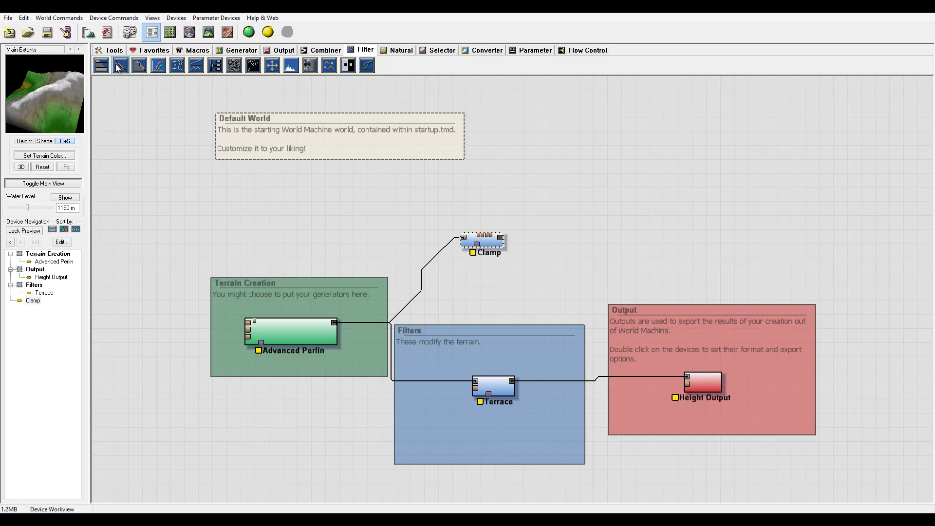
click(565, 208)
right_click(566, 152)
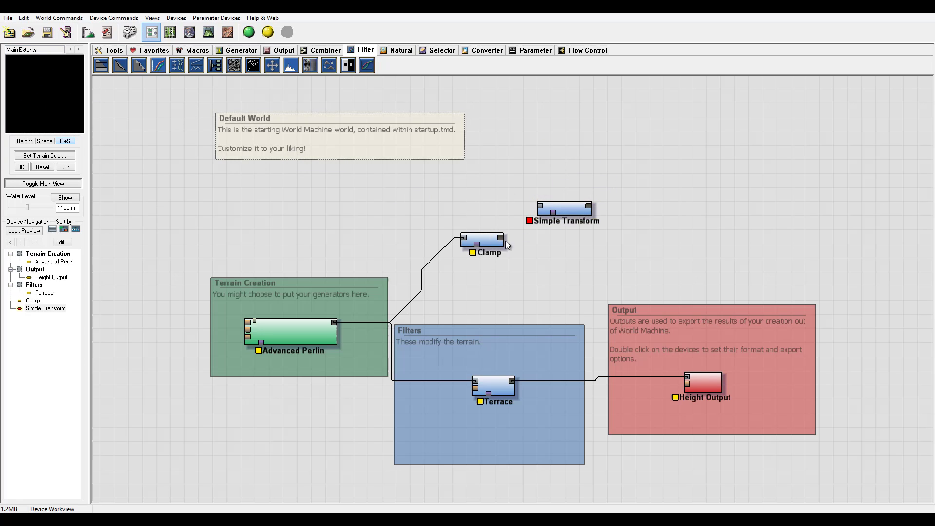
drag(335, 323, 601, 138)
Experiment with Canyonize, Midland Plateau and Glaciate sliders, ending with a Glaciate effect applied.
double_click(496, 191)
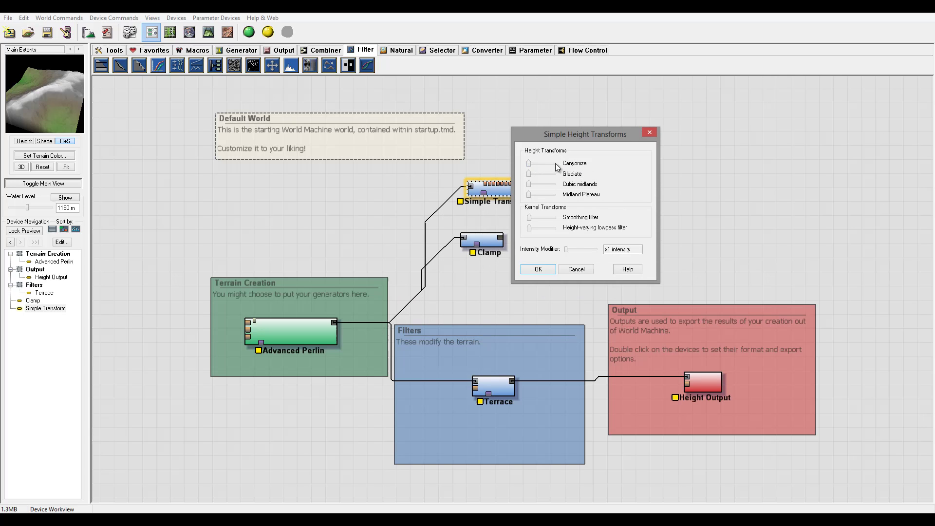
drag(528, 164, 548, 176)
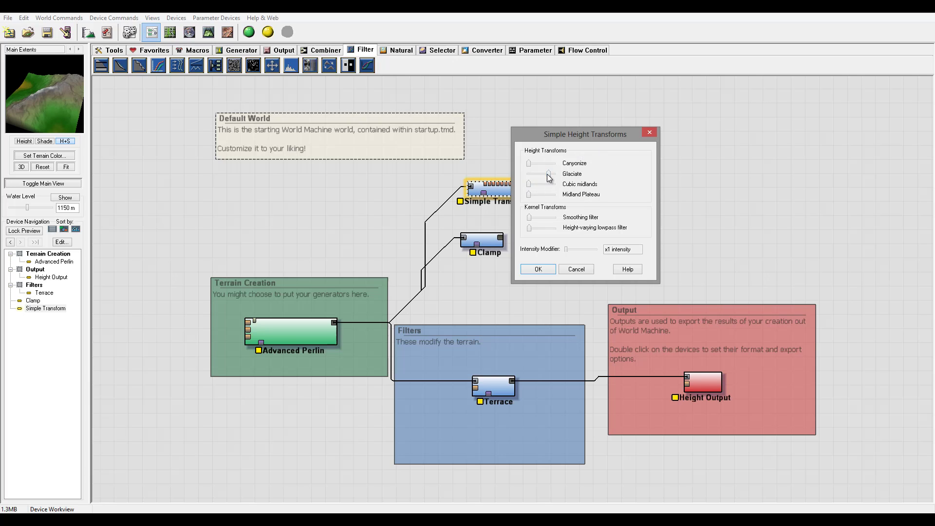
drag(548, 174, 568, 186)
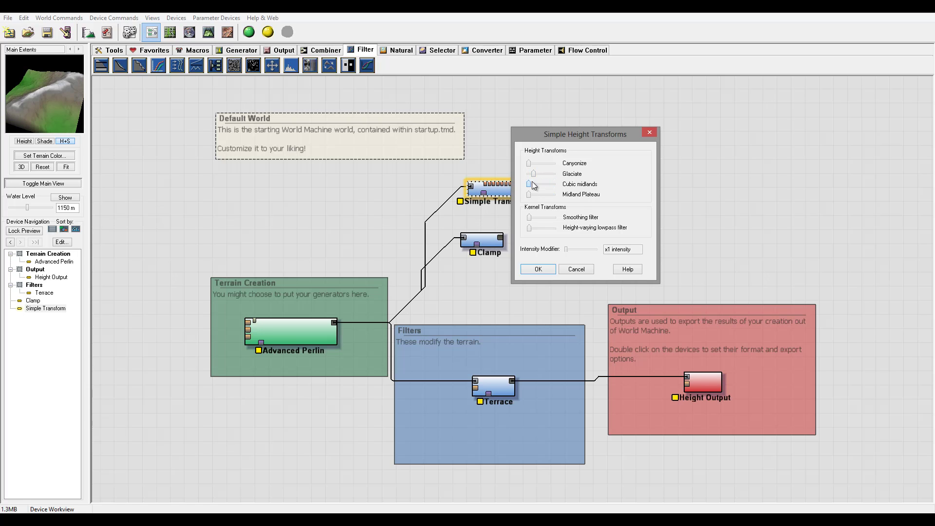
mouse_move(531, 194)
mouse_down()
mouse_move(556, 197)
mouse_move(533, 187)
mouse_move(516, 196)
mouse_up()
drag(534, 174, 528, 174)
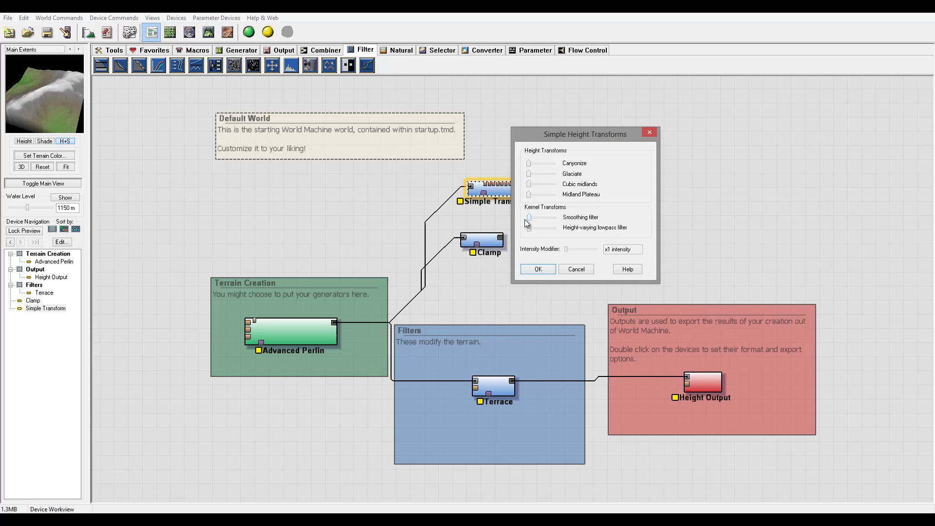
drag(531, 219, 539, 220)
drag(530, 174, 560, 188)
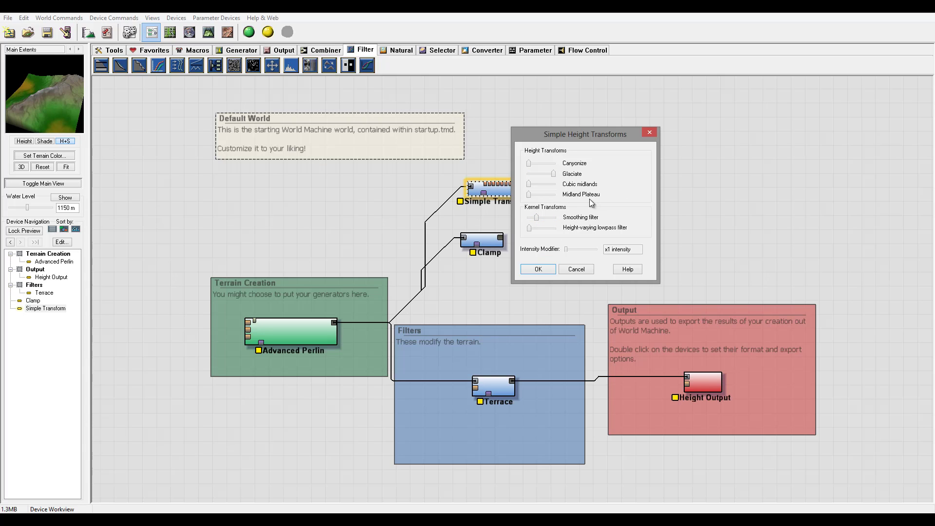
Adjust the height-varying lowpass filter and increase the smoothing filter strength.
click(535, 229)
click(540, 227)
click(772, 224)
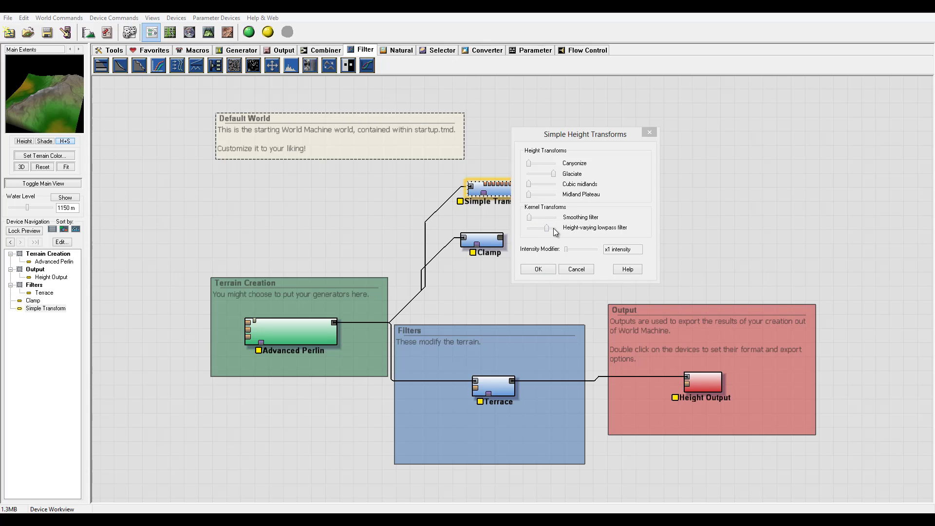
click(530, 218)
drag(536, 217, 549, 217)
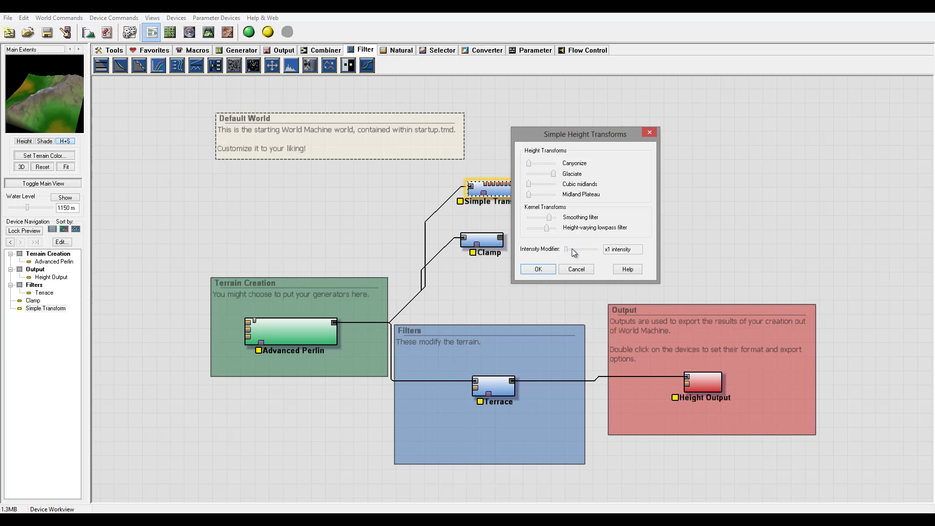
Set the Intensity Modifier to x2 and apply the Simple Transform settings.
mouse_move(569, 249)
mouse_down()
mouse_move(588, 250)
mouse_move(572, 248)
mouse_up()
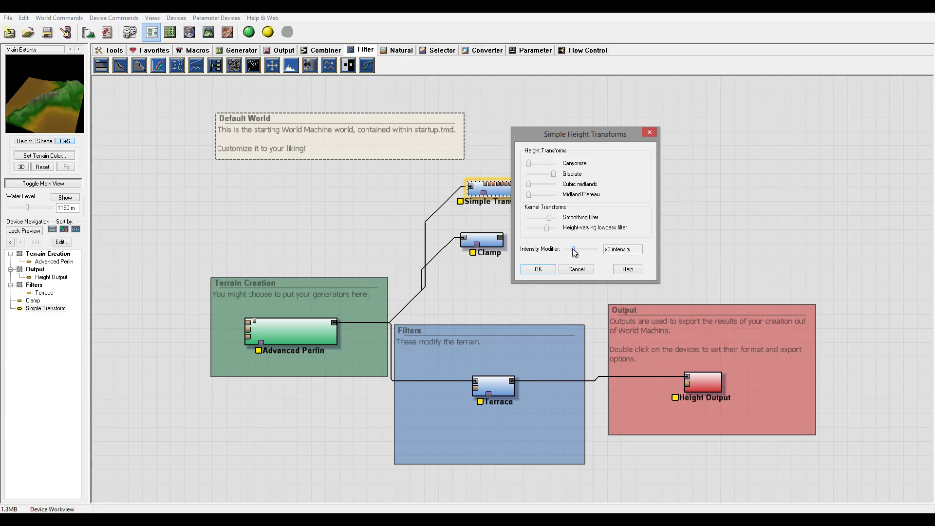
double_click(634, 250)
key(Right)
drag(591, 131, 624, 106)
click(584, 240)
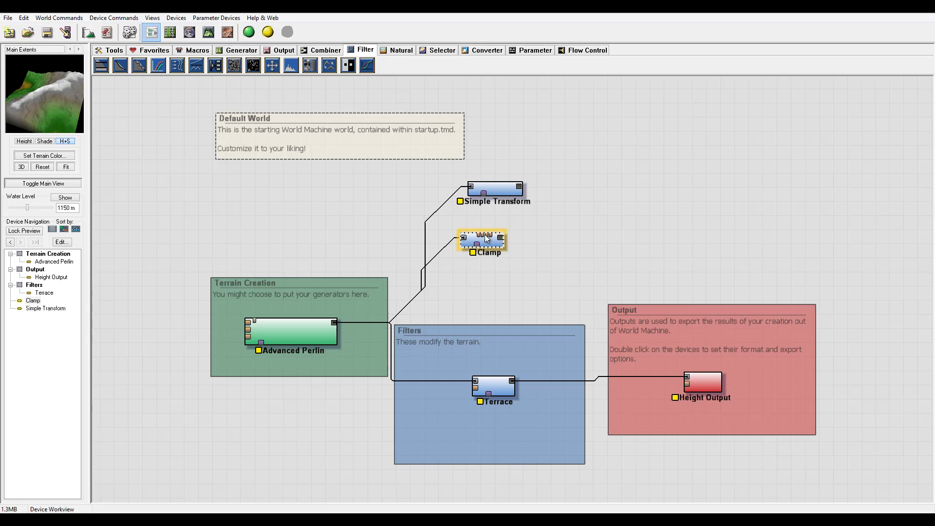
Add a Curves node beside Simple Transform and wire Advanced Perlin's output into it.
drag(492, 190, 478, 190)
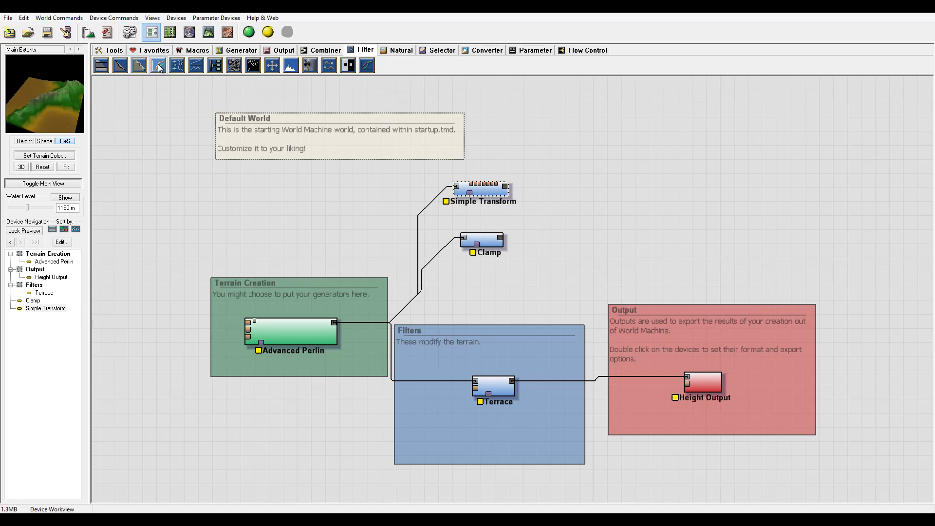
click(159, 67)
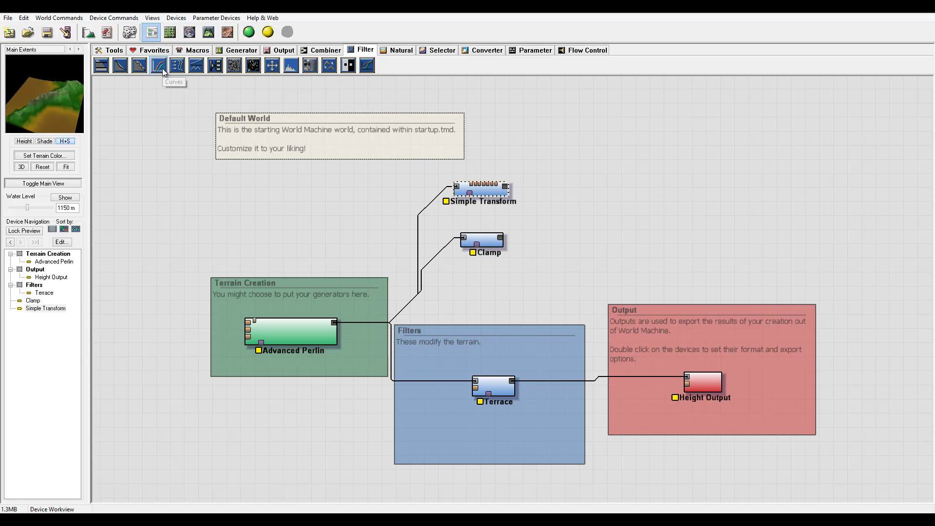
click(580, 182)
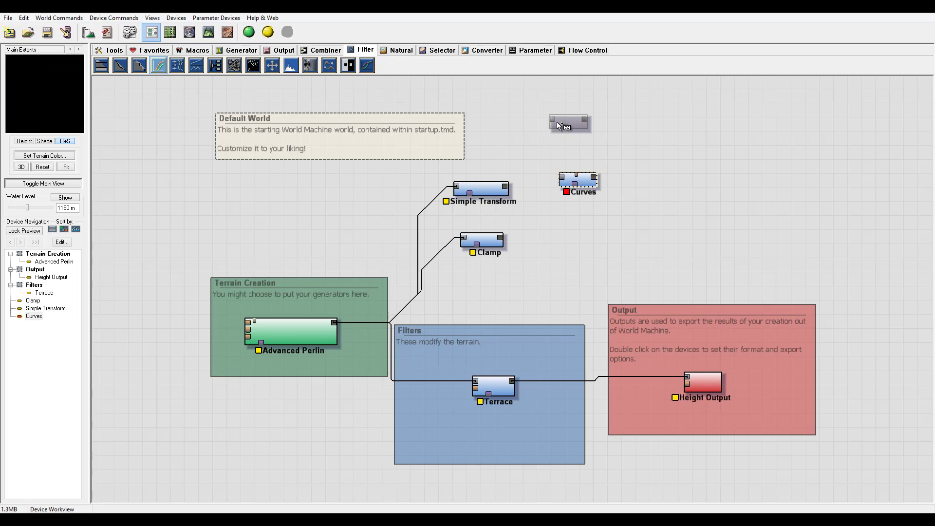
double_click(578, 179)
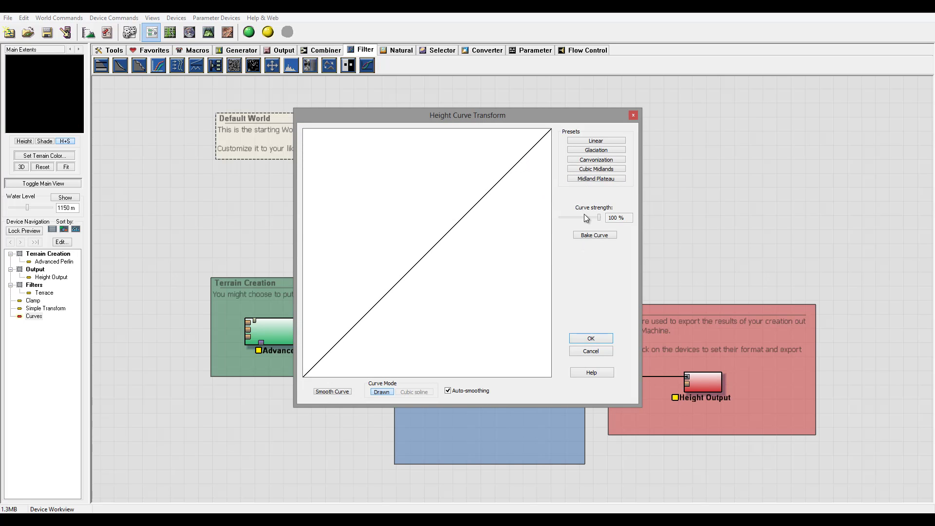
click(632, 116)
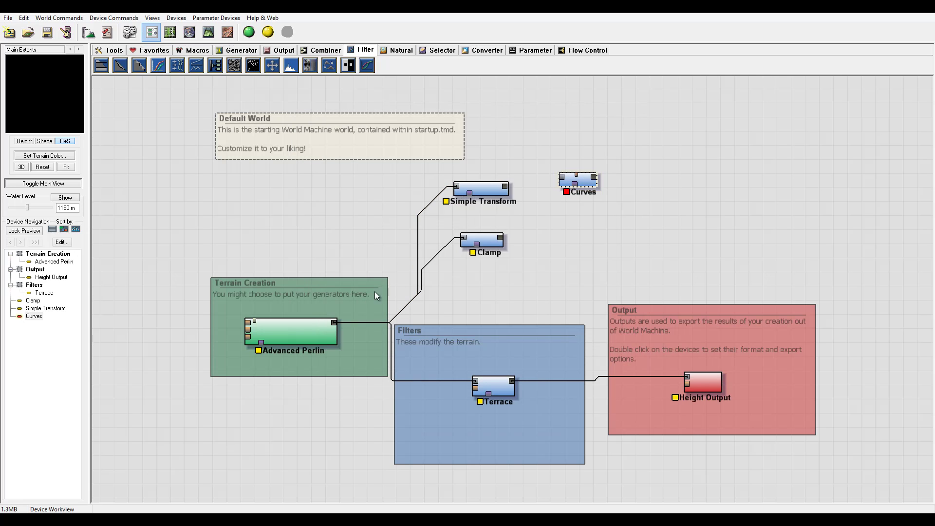
drag(334, 322, 562, 177)
click(574, 174)
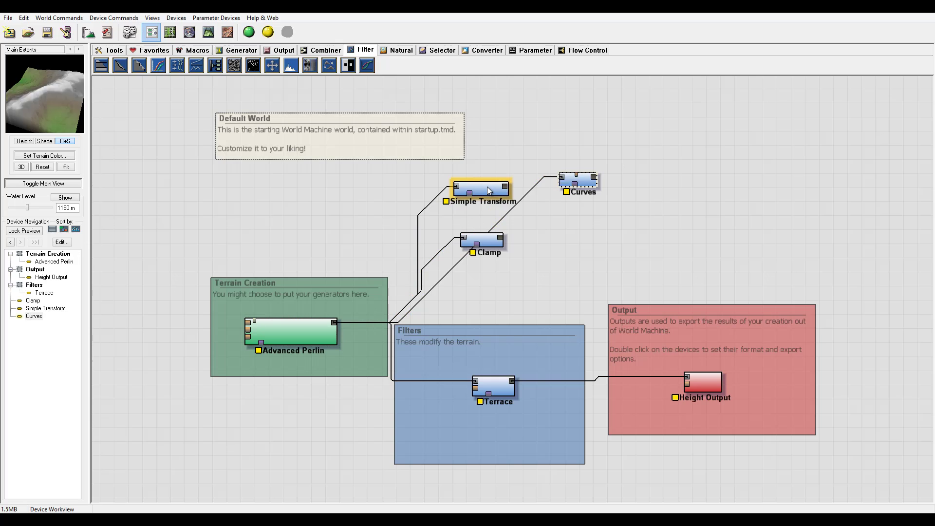
Apply the Glaciation preset to the Curves height curve and move its settings window aside.
double_click(489, 190)
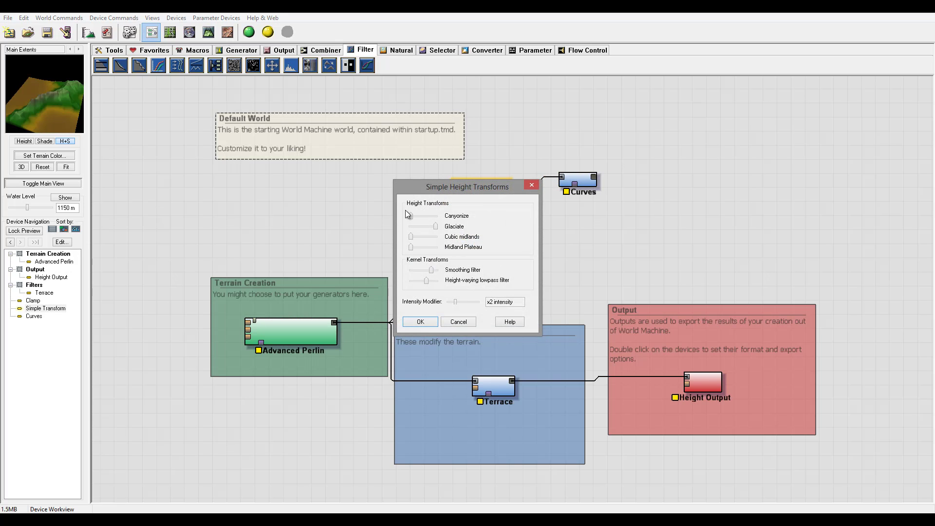
click(531, 186)
double_click(578, 179)
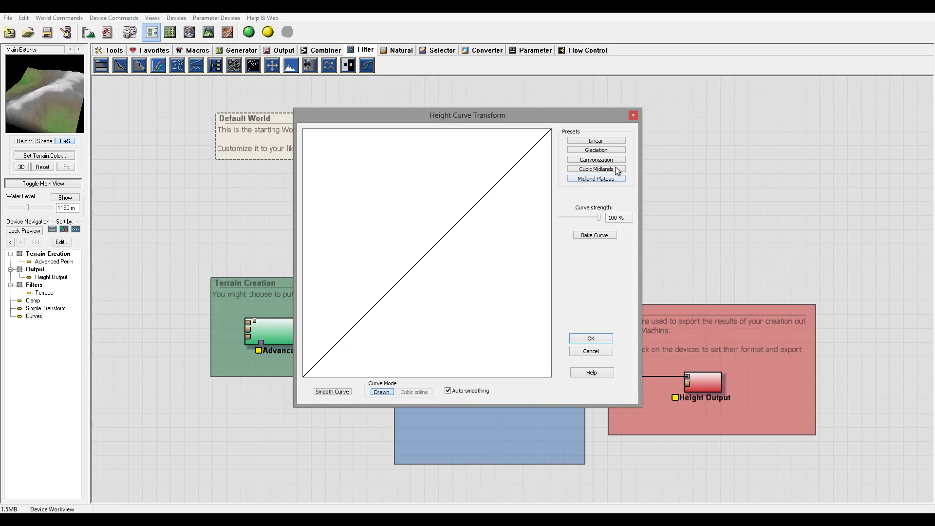
click(601, 149)
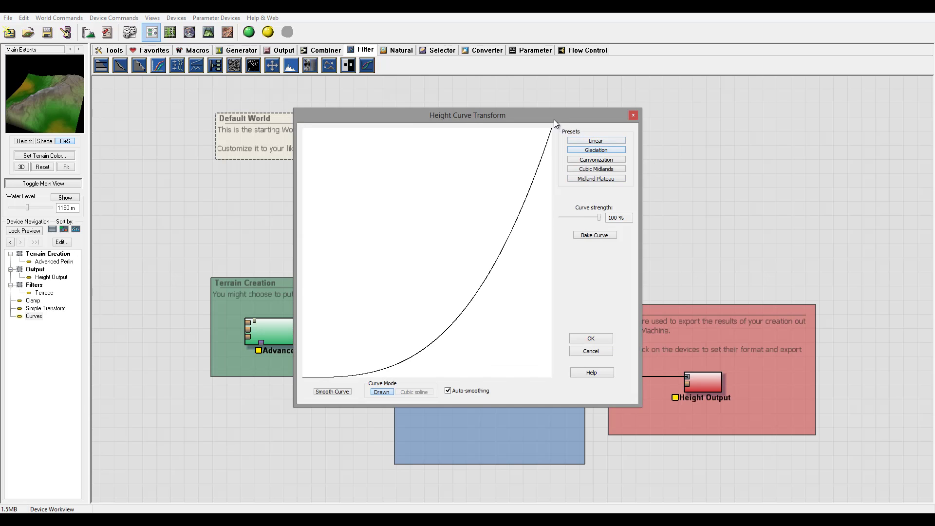
drag(554, 119, 765, 71)
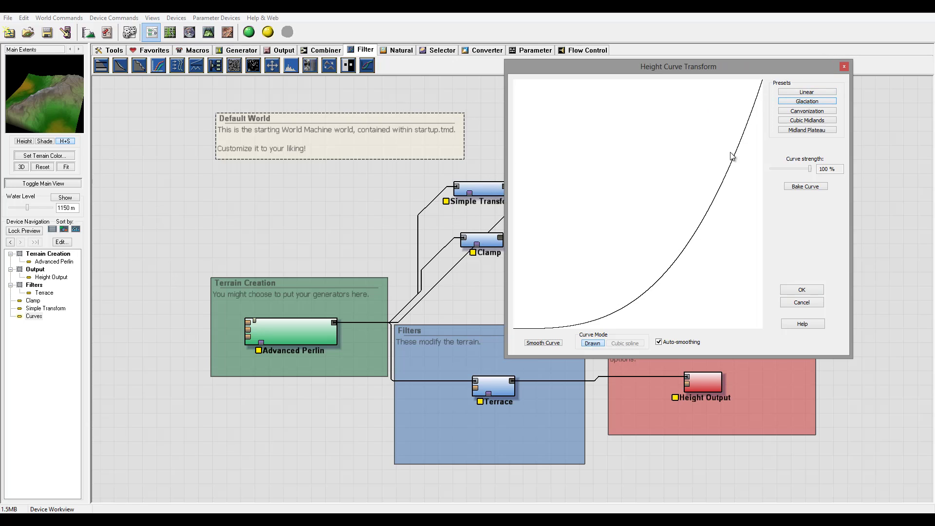
Try the Canvonization preset, then hand-draw a wavy curve whose right end steps down.
click(812, 112)
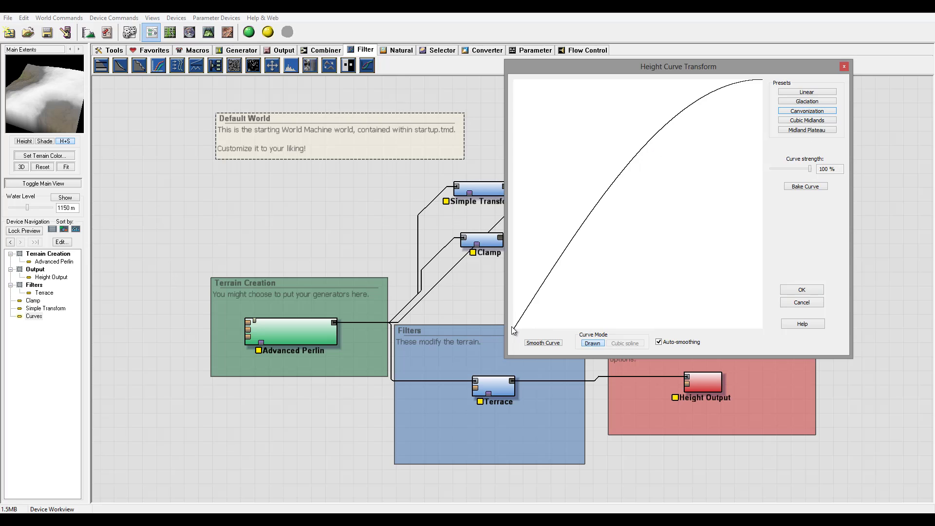
mouse_move(513, 330)
mouse_down()
mouse_move(544, 272)
mouse_move(578, 279)
mouse_move(621, 246)
mouse_move(650, 280)
mouse_move(709, 151)
mouse_move(724, 147)
mouse_move(738, 83)
mouse_up()
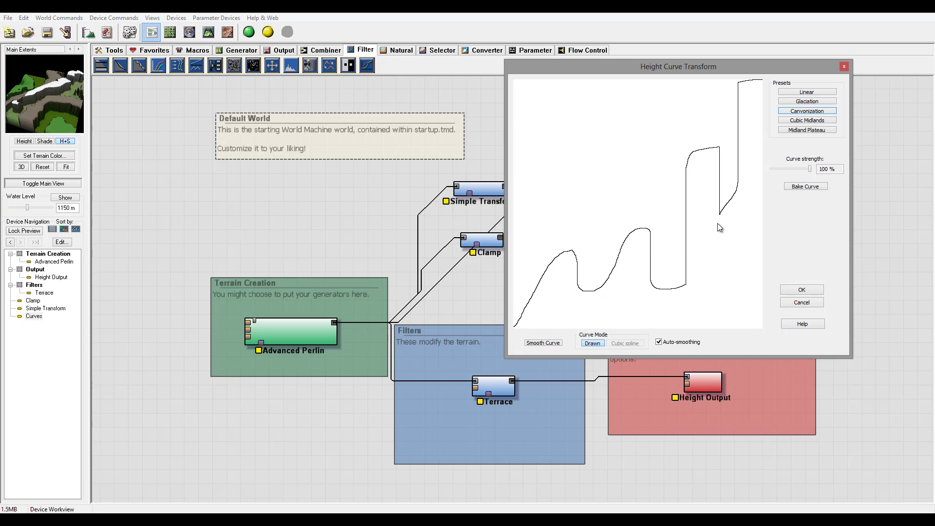
mouse_move(718, 223)
mouse_down()
mouse_move(743, 238)
mouse_move(731, 287)
mouse_move(753, 290)
mouse_move(746, 305)
mouse_move(767, 327)
mouse_up()
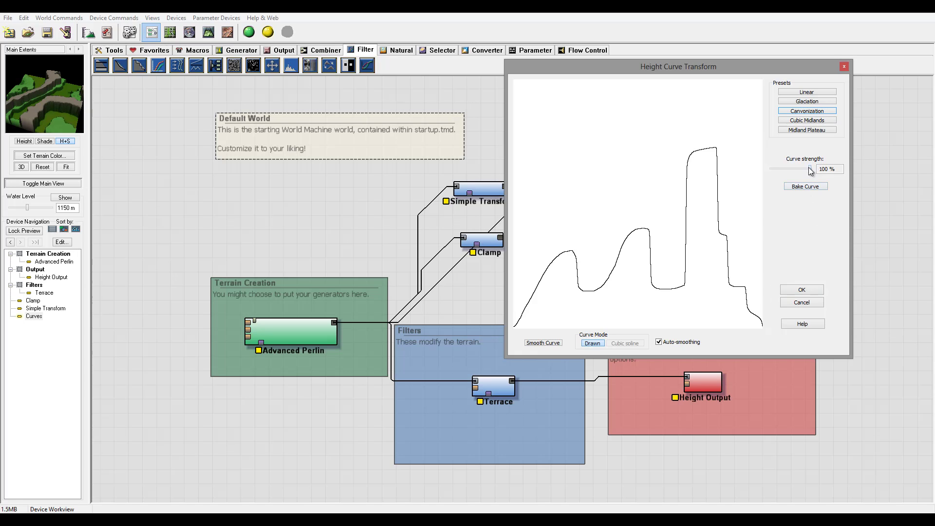
Lower Curve strength to 0% for comparison, then return it to 100%.
drag(811, 170, 776, 160)
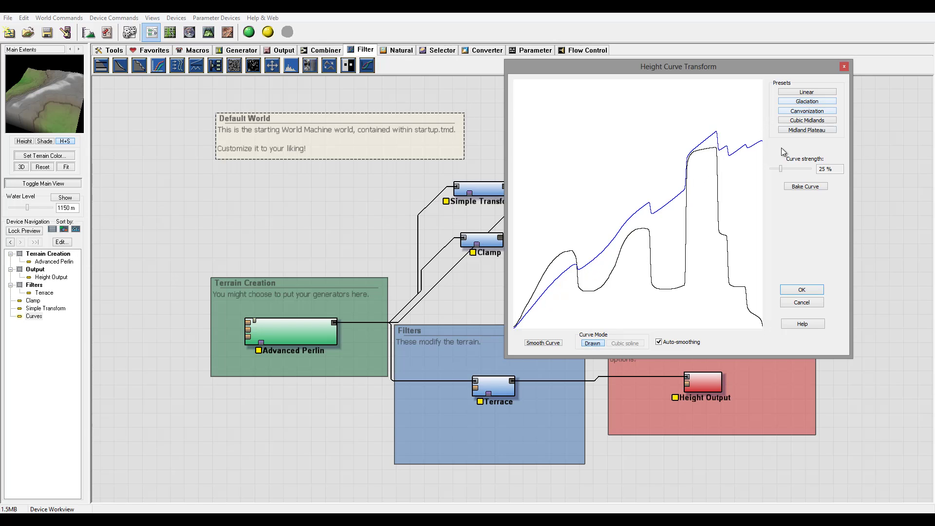
drag(779, 168, 767, 156)
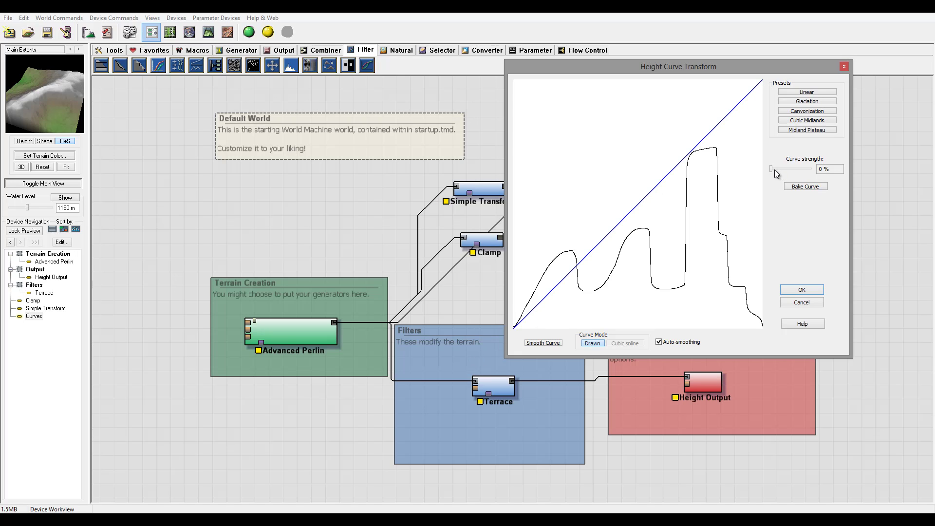
drag(773, 168, 840, 169)
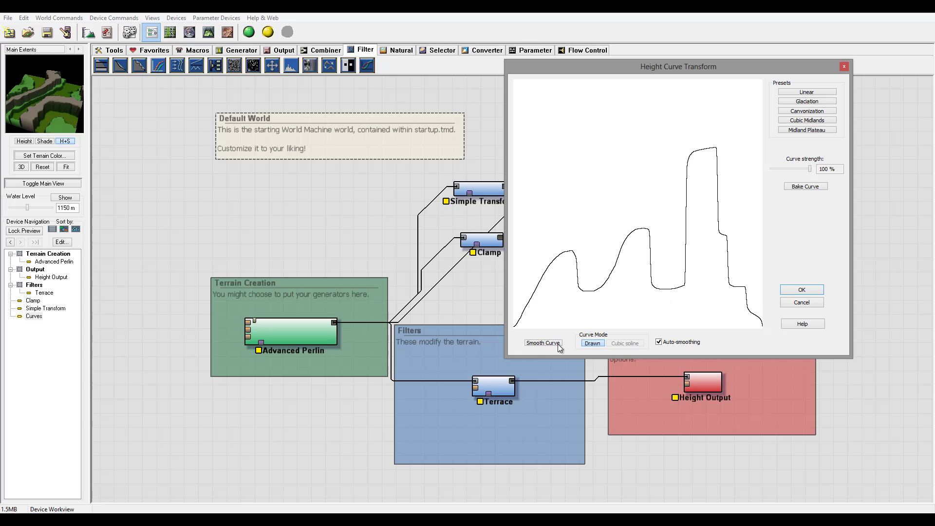
Smooth the drawn height curve three times and enable Auto-smoothing.
click(534, 341)
click(534, 341)
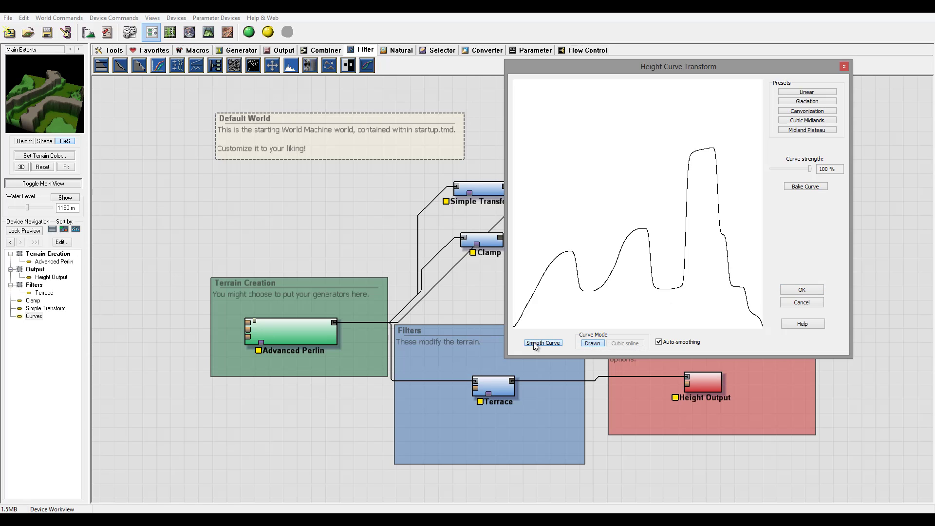
click(533, 341)
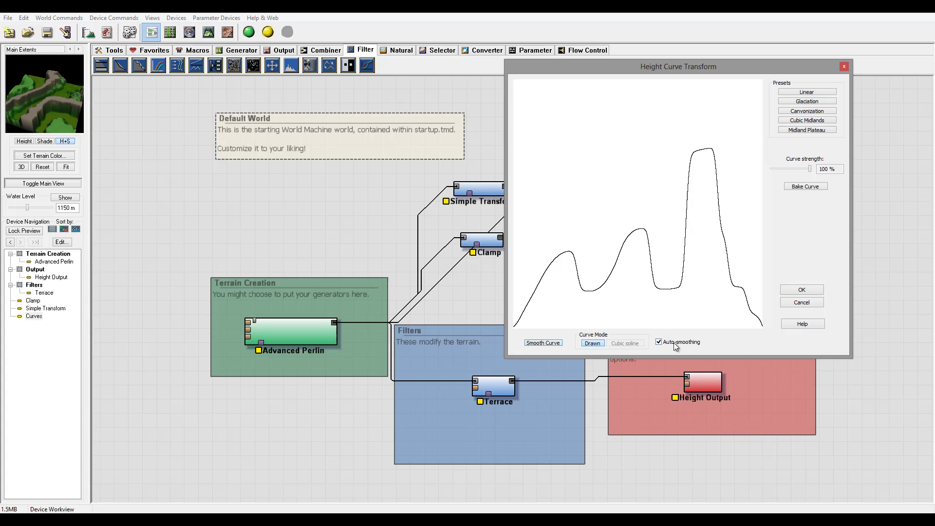
click(659, 342)
Redraw the curve as many jagged peaks, re-enable Auto-smoothing, and smooth it three times.
mouse_move(512, 328)
mouse_down()
mouse_move(532, 304)
mouse_move(553, 312)
mouse_move(565, 292)
mouse_move(631, 250)
mouse_move(660, 253)
mouse_move(691, 238)
mouse_move(727, 269)
mouse_move(741, 225)
mouse_move(744, 275)
mouse_move(770, 368)
mouse_up()
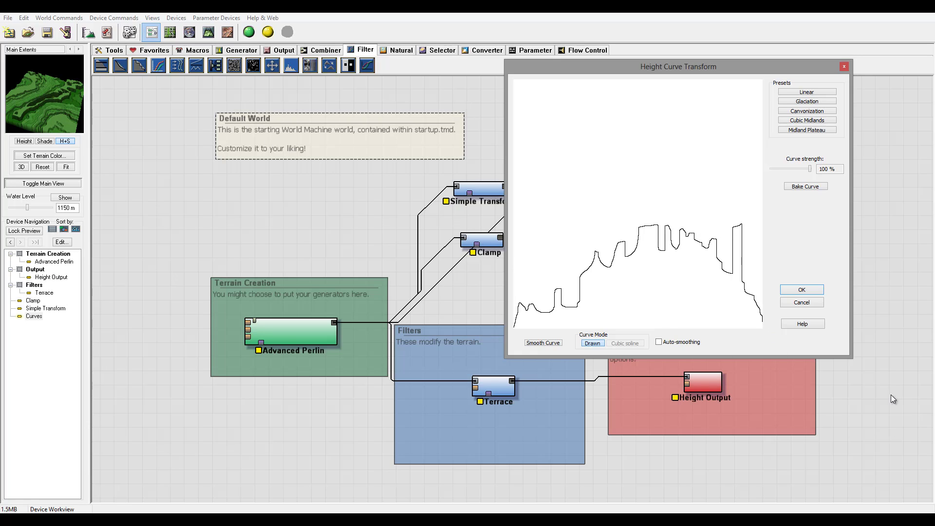
click(660, 342)
click(548, 343)
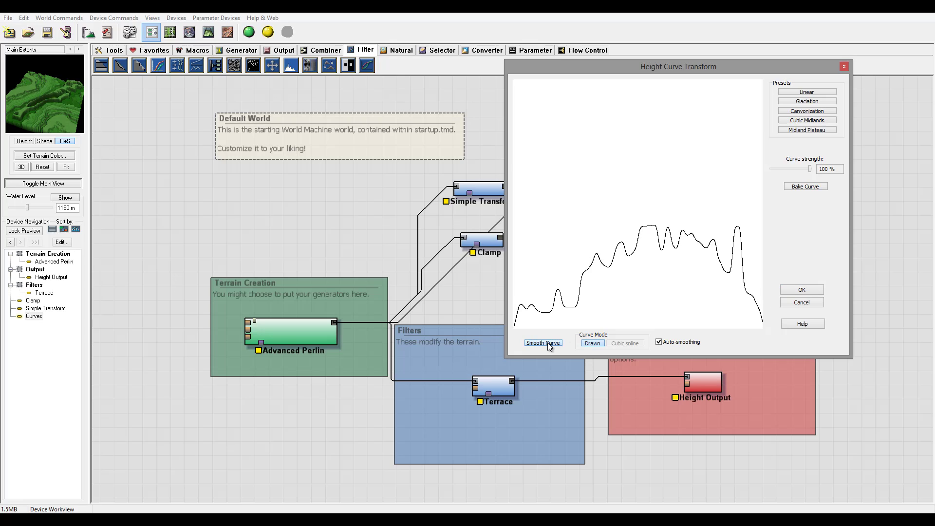
click(547, 343)
click(548, 343)
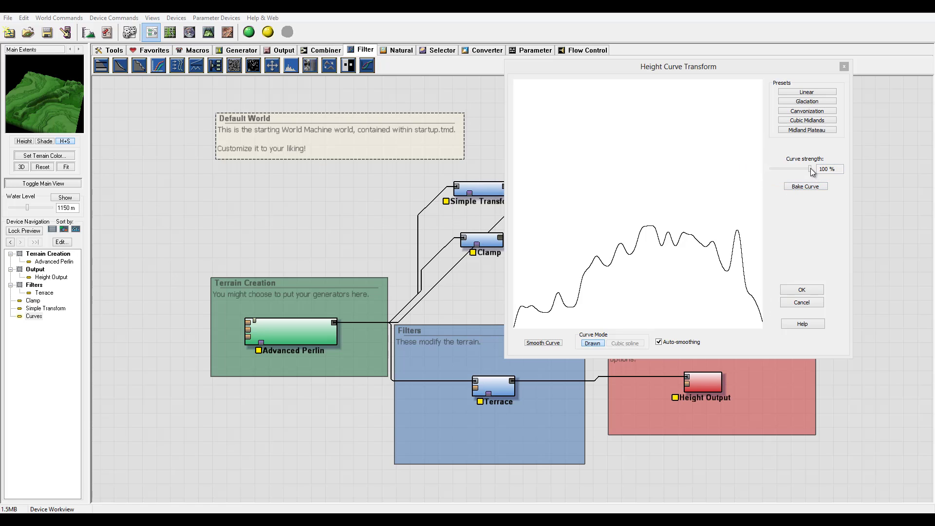
Bake the curve at 75% strength, deepen and smooth a dip, then bake again at 84%.
drag(810, 168, 801, 170)
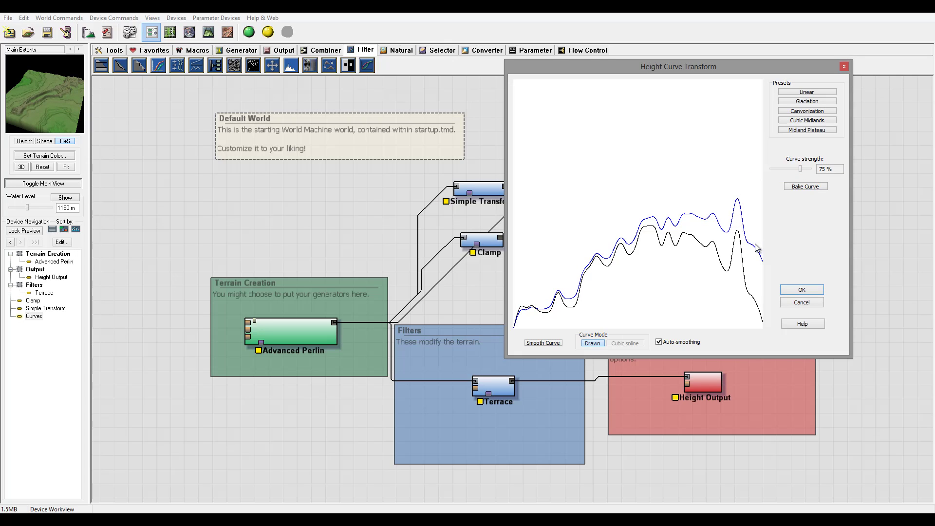
click(811, 189)
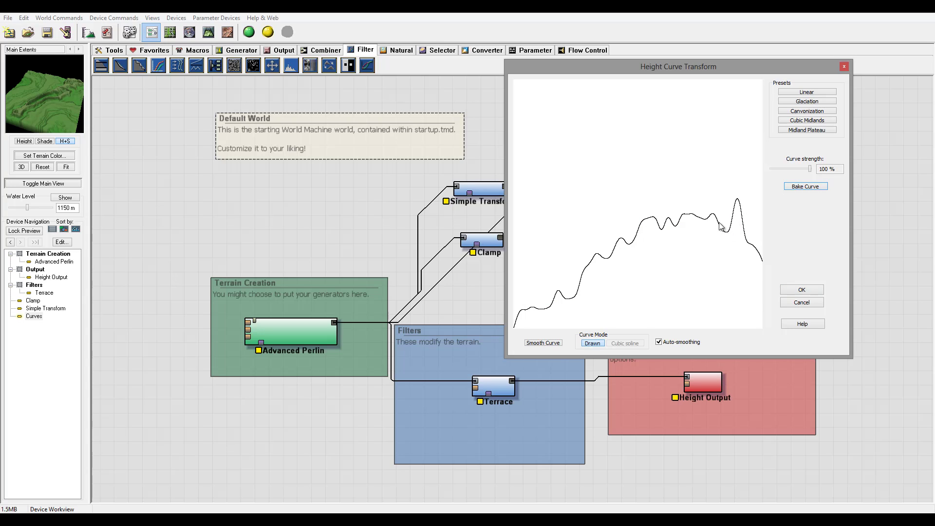
mouse_move(719, 225)
mouse_down()
mouse_move(731, 236)
mouse_move(735, 222)
mouse_up()
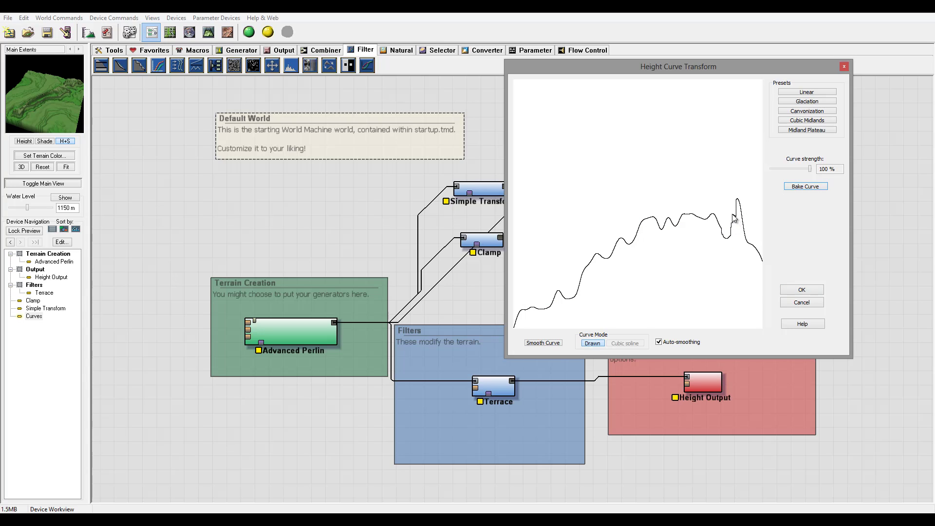
click(536, 342)
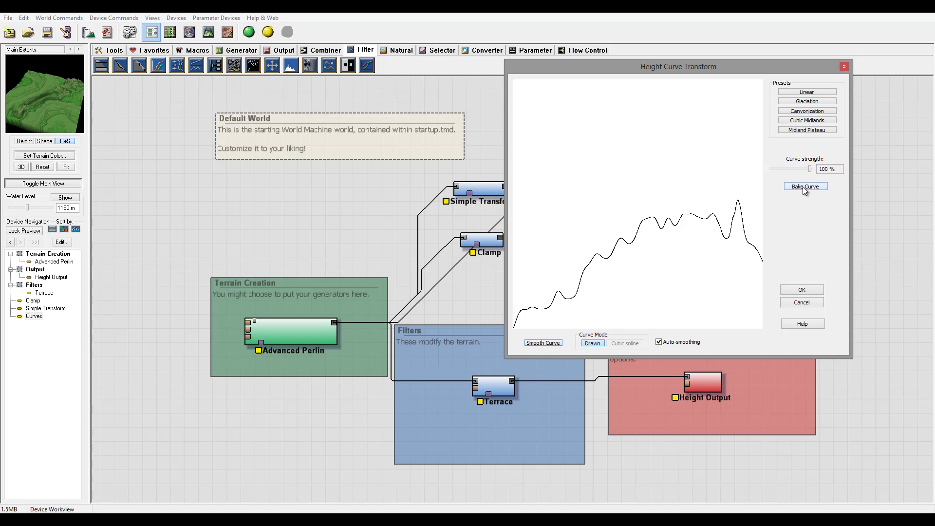
drag(809, 169, 806, 170)
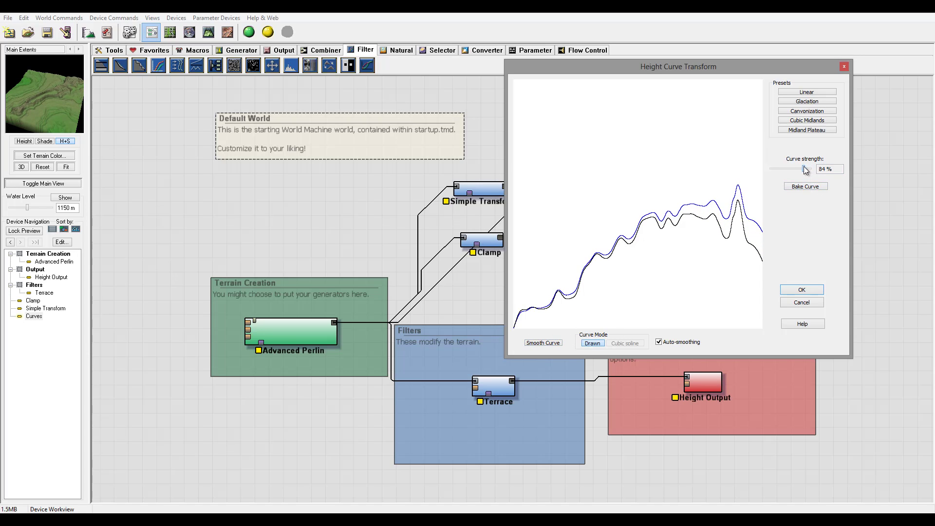
click(804, 187)
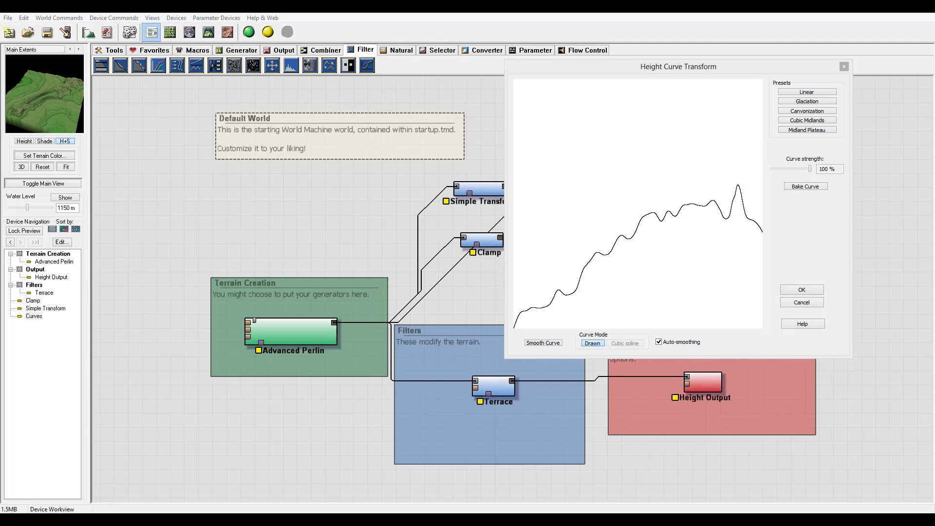
Close the Curves settings, stack Simple Transform, Clamp and Curves in a column, and pick Simple Displacement.
click(802, 290)
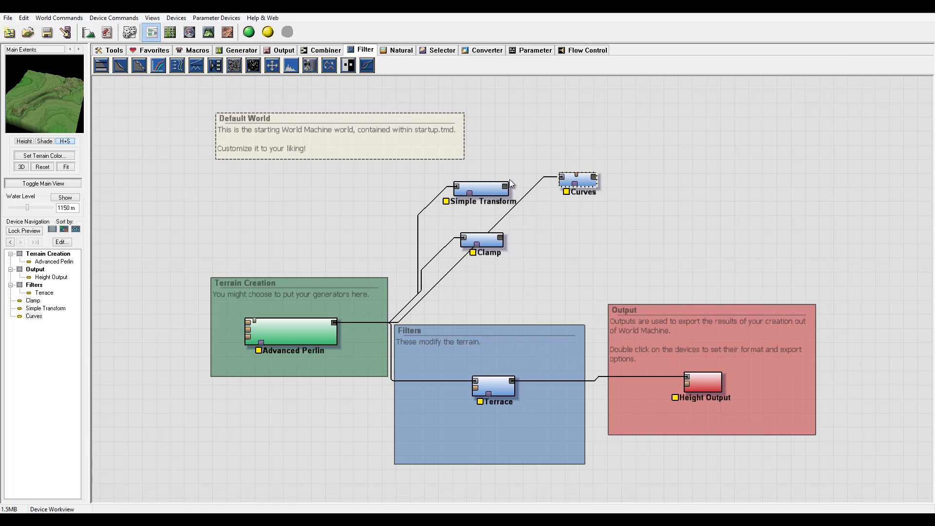
drag(577, 190, 478, 283)
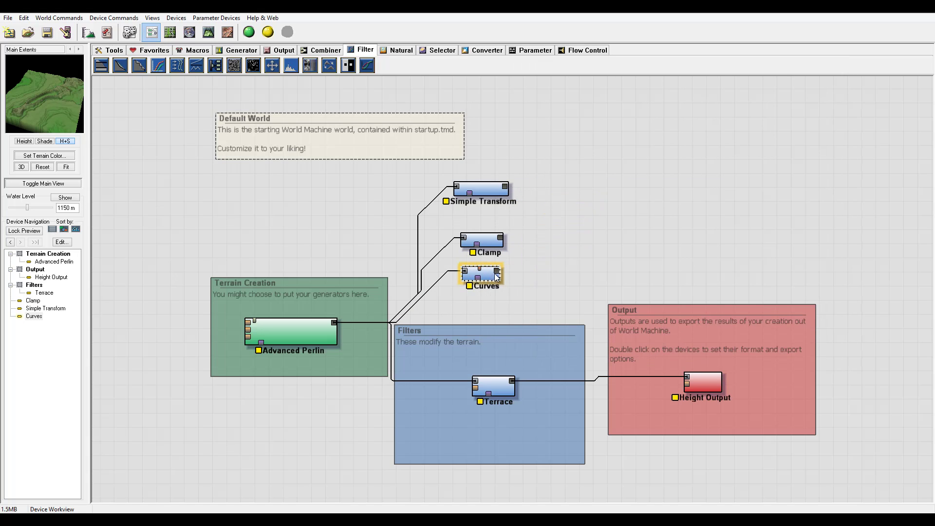
drag(490, 184, 504, 156)
drag(486, 242, 498, 191)
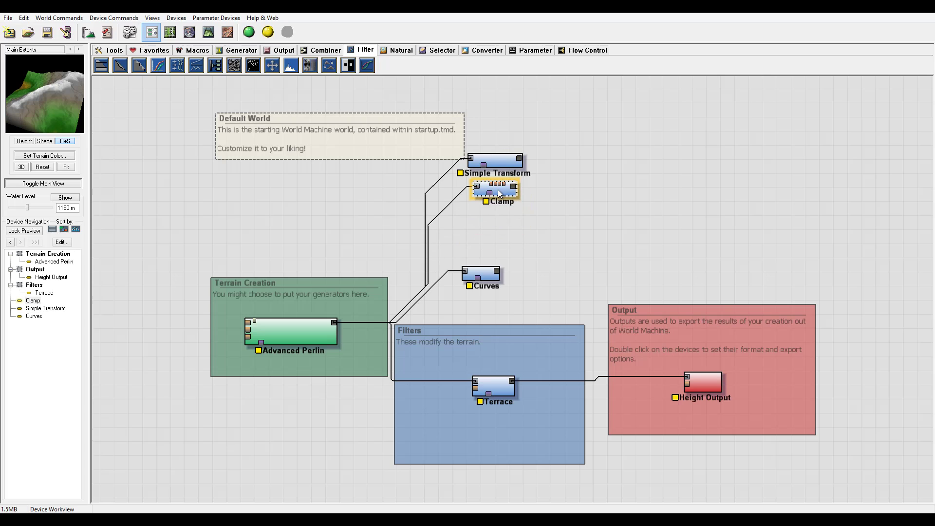
drag(480, 271, 489, 231)
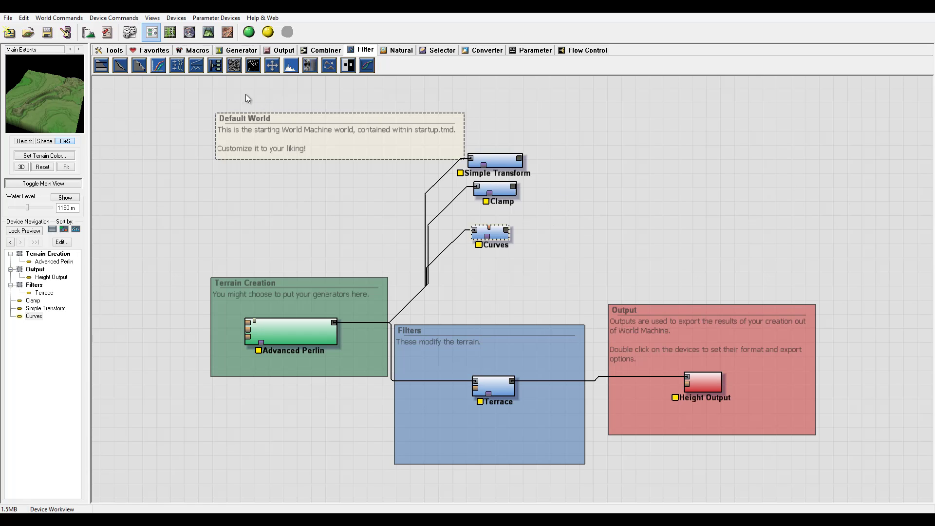
click(177, 65)
Place Simple Displacement below Curves and feed Advanced Perlin into its primary input.
click(495, 274)
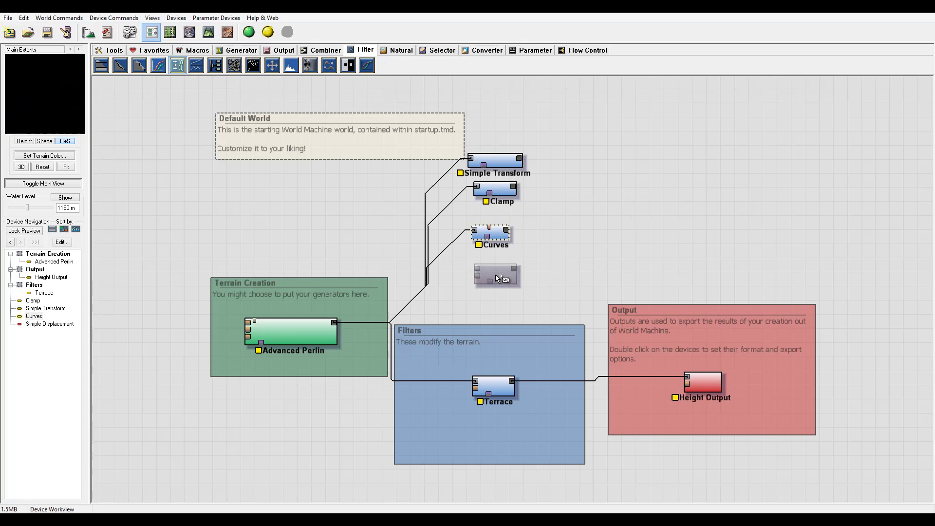
key(Escape)
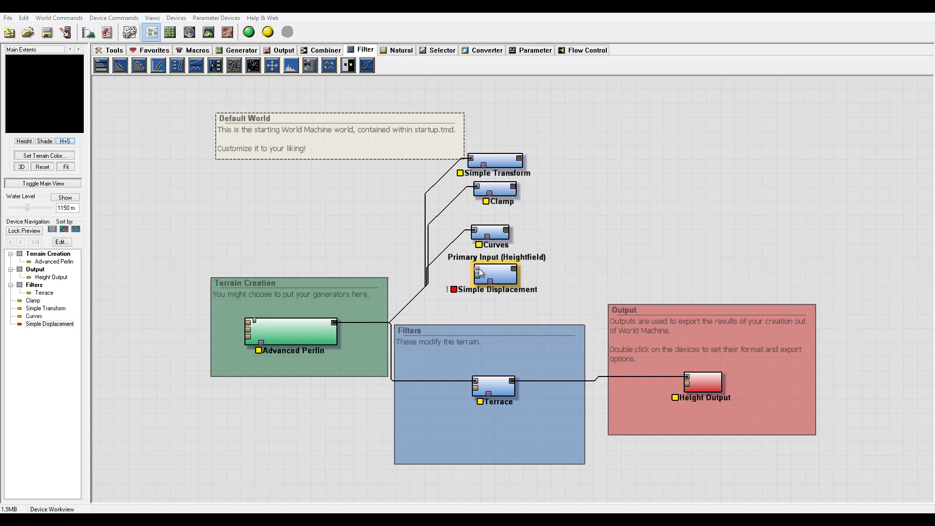
drag(479, 268, 335, 322)
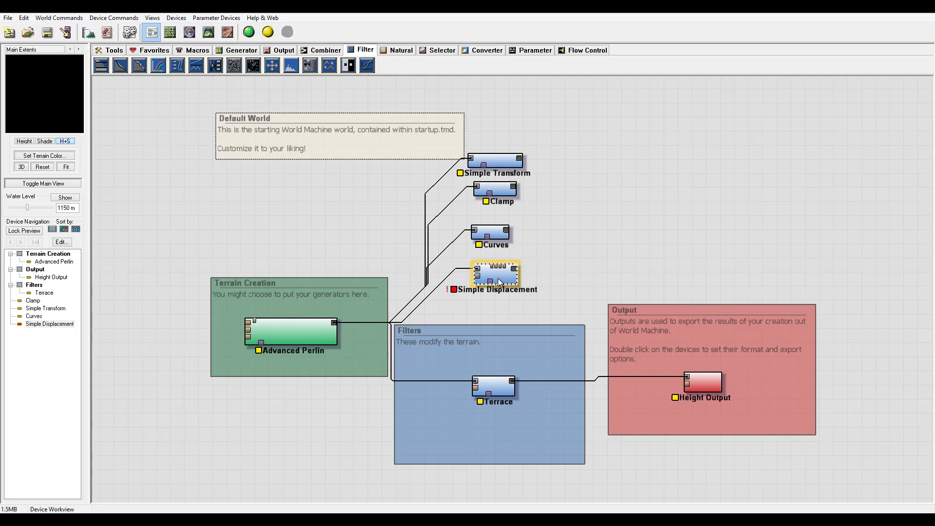
drag(499, 283, 538, 277)
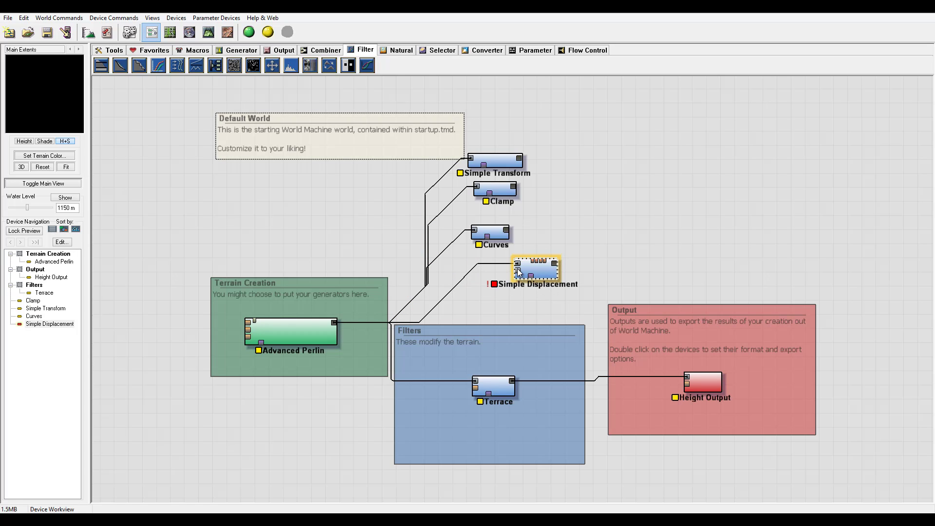
Add a Radial Grad generator as Simple Displacement's second input and open its settings.
click(239, 50)
drag(196, 68, 547, 272)
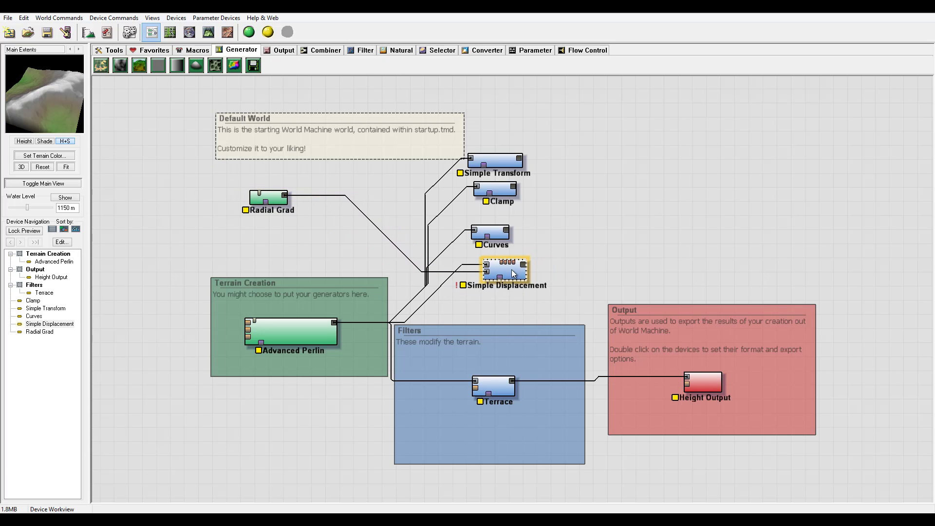
double_click(547, 271)
Set Simple Displacement to Direction 220 and Strength 0.6875 with Centered unchecked.
drag(548, 204, 715, 116)
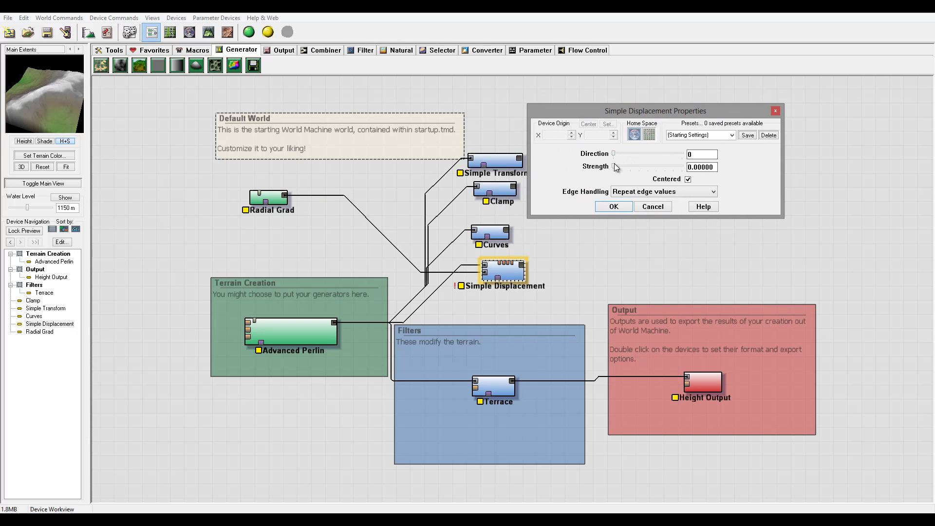
drag(614, 166, 683, 168)
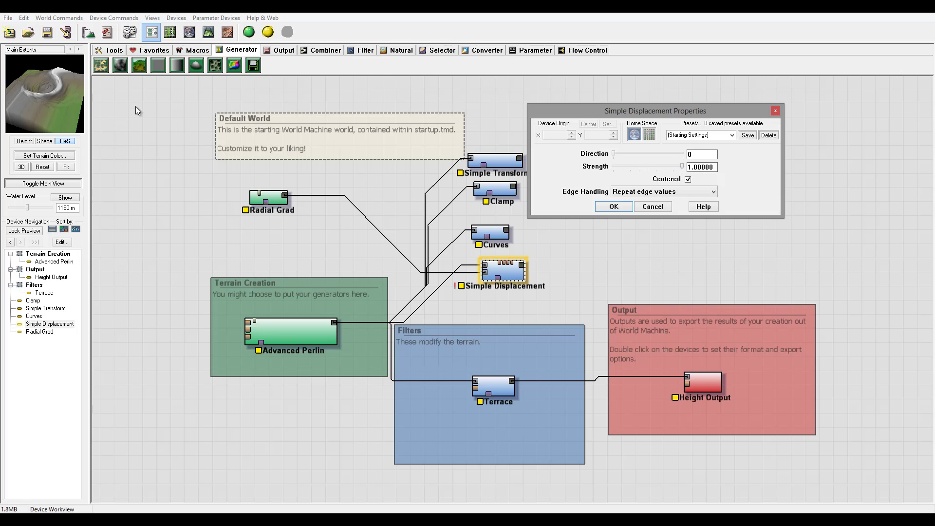
drag(614, 153, 658, 161)
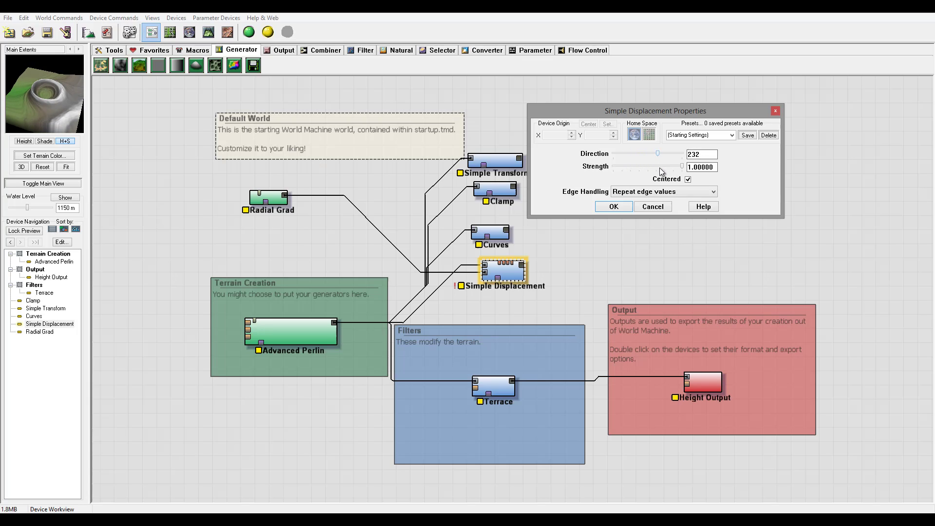
click(688, 179)
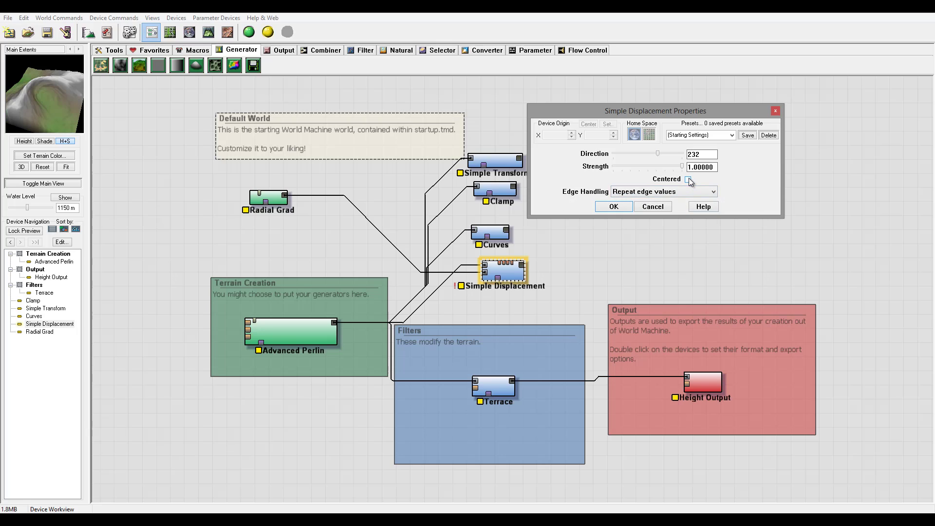
mouse_move(662, 154)
mouse_down()
mouse_move(608, 156)
mouse_move(663, 168)
mouse_move(650, 153)
mouse_move(612, 154)
mouse_move(656, 153)
mouse_up()
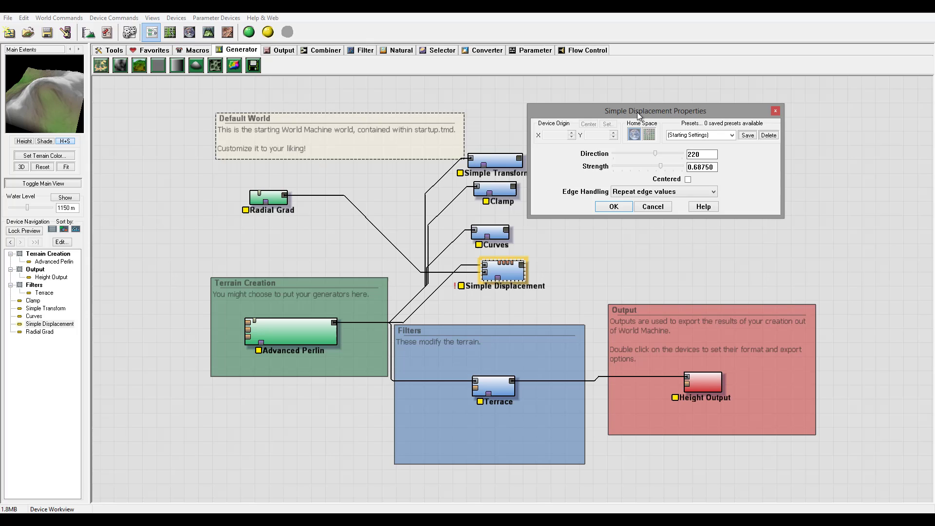
Set Strength to 1.0 and try Mirror interior values before returning to Repeat edge values.
mouse_move(662, 165)
mouse_down()
mouse_move(686, 158)
mouse_move(657, 153)
mouse_up()
mouse_move(682, 166)
mouse_down()
mouse_move(638, 165)
mouse_move(685, 166)
mouse_up()
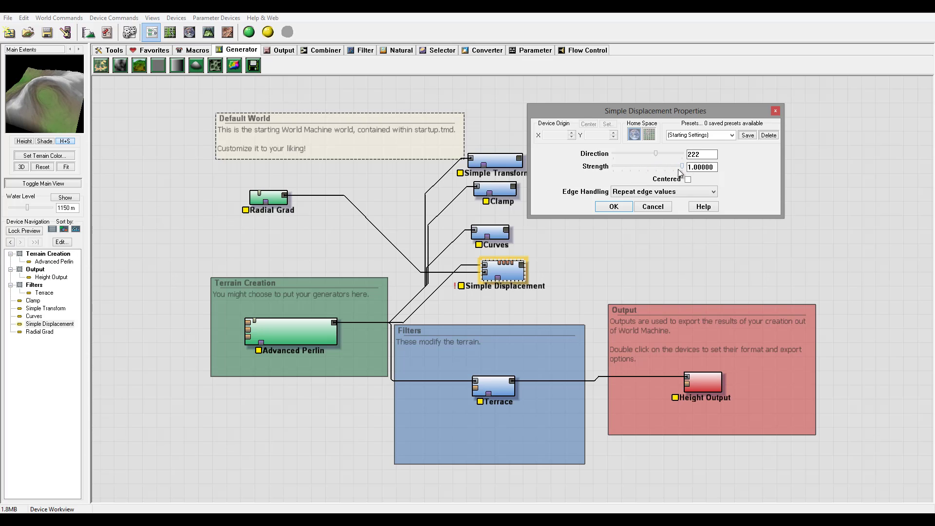
click(667, 191)
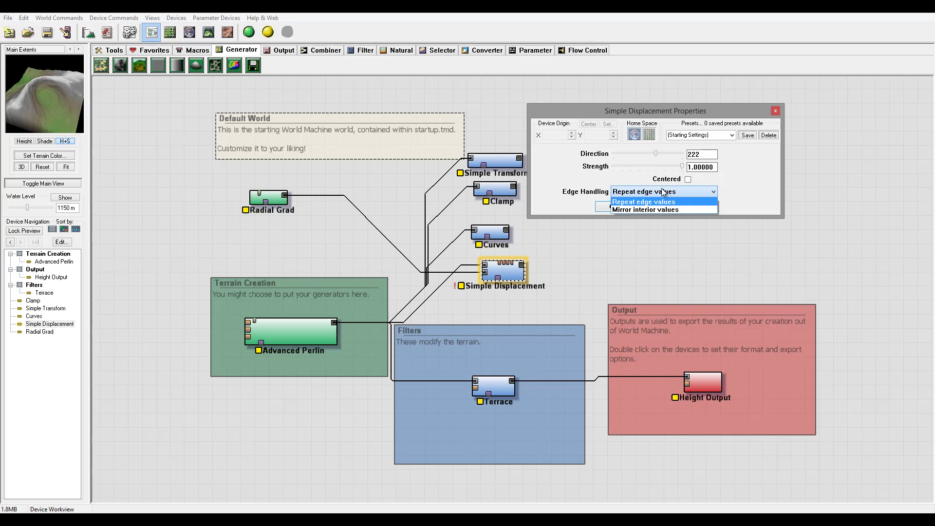
click(657, 209)
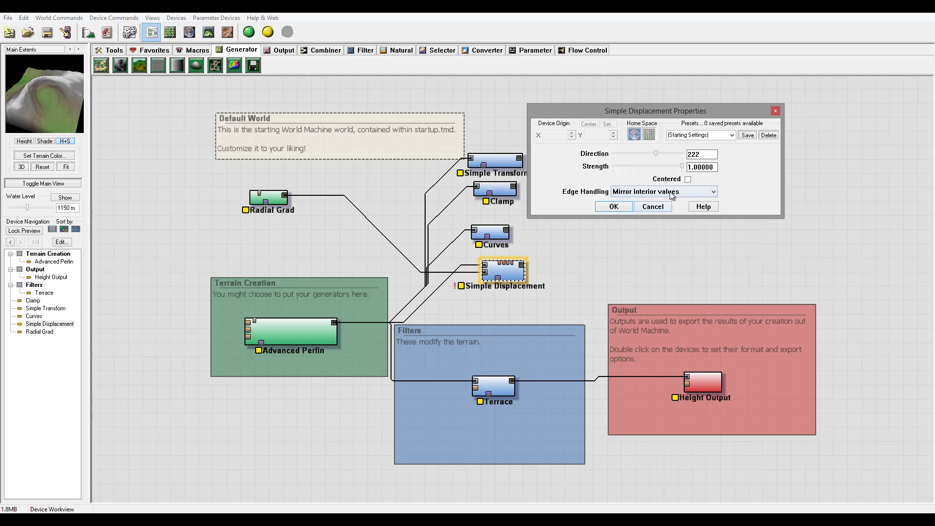
click(672, 194)
click(652, 200)
Toggle Centered on and back off, then close the Simple Displacement settings.
click(688, 179)
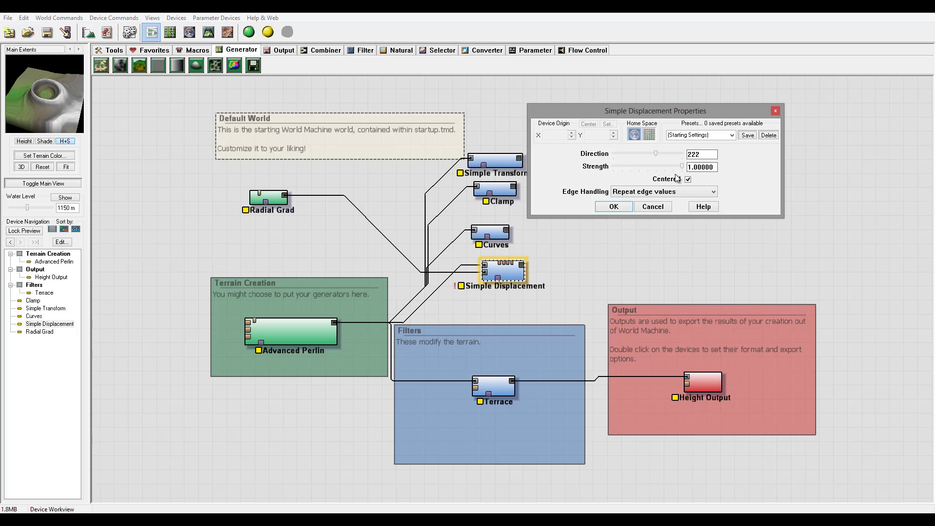
click(688, 180)
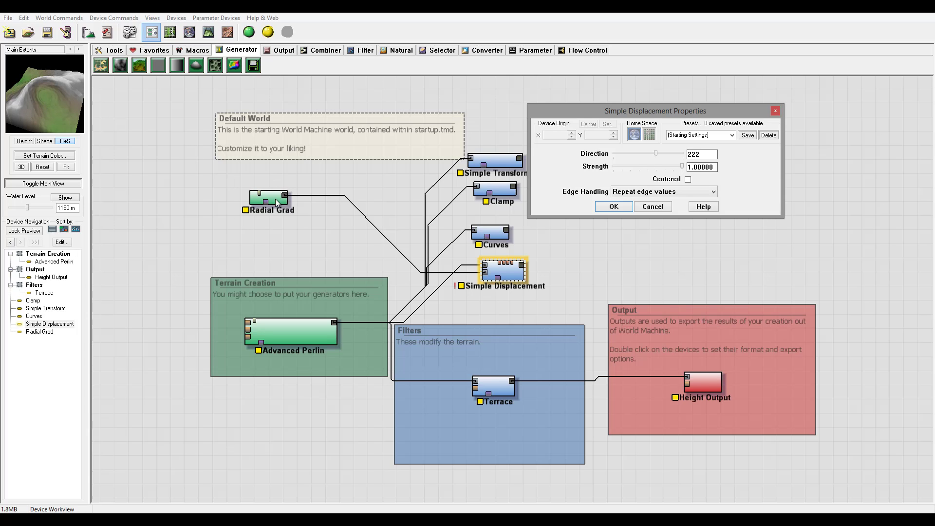
click(251, 217)
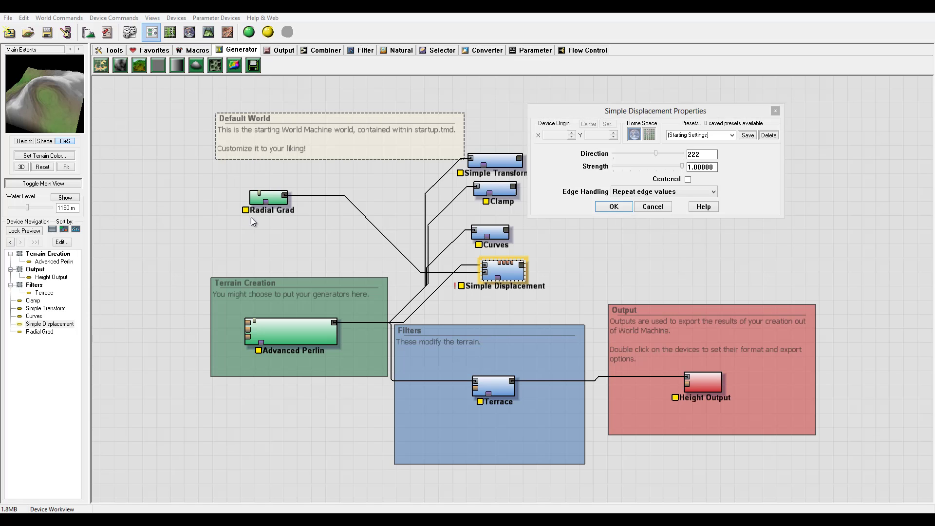
click(621, 202)
Add a Voronoi generator below Radial Grad and wire it into Simple Displacement's second input.
click(215, 66)
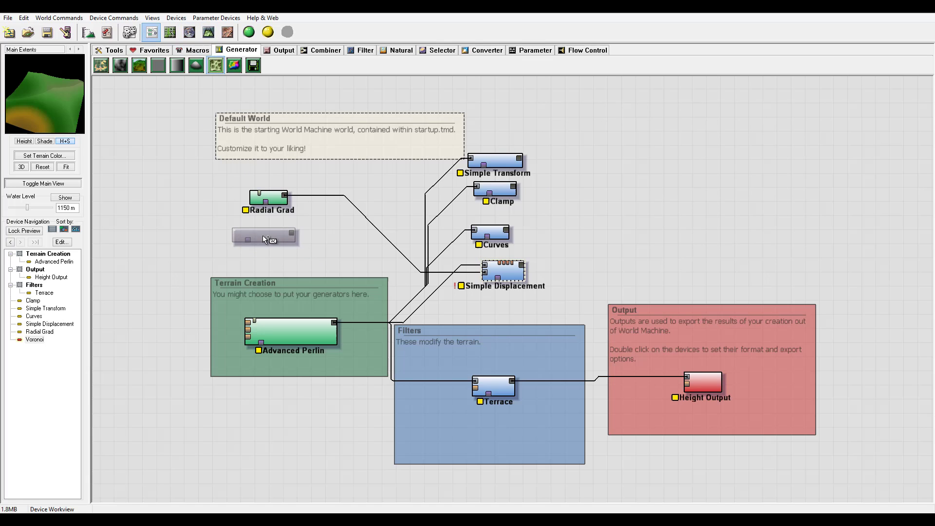
click(262, 236)
drag(293, 233, 505, 273)
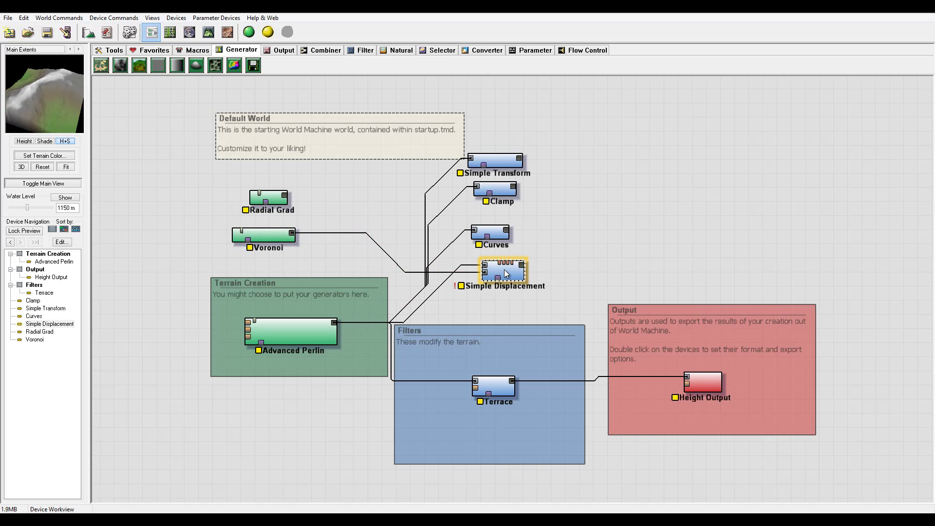
Turn Centered on and set Direction to about 179 in Simple Displacement, then close.
double_click(505, 274)
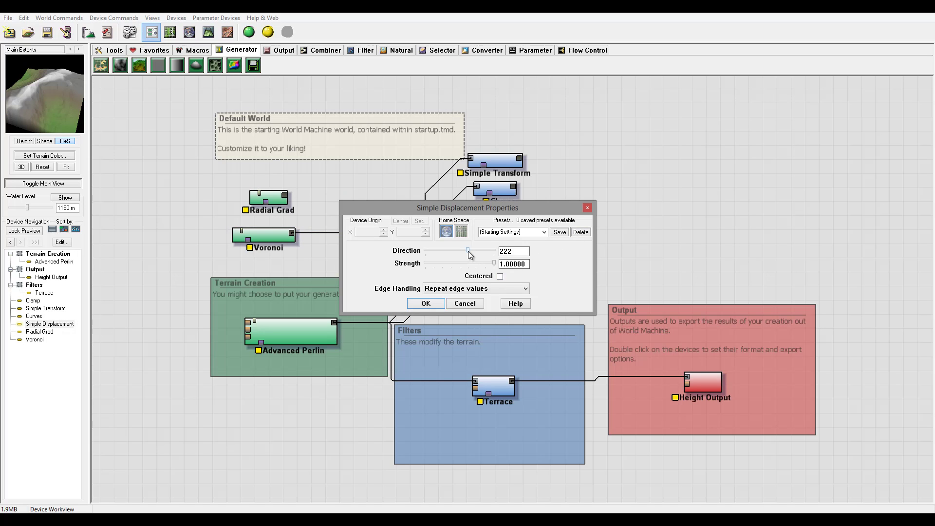
drag(458, 252, 417, 255)
click(500, 277)
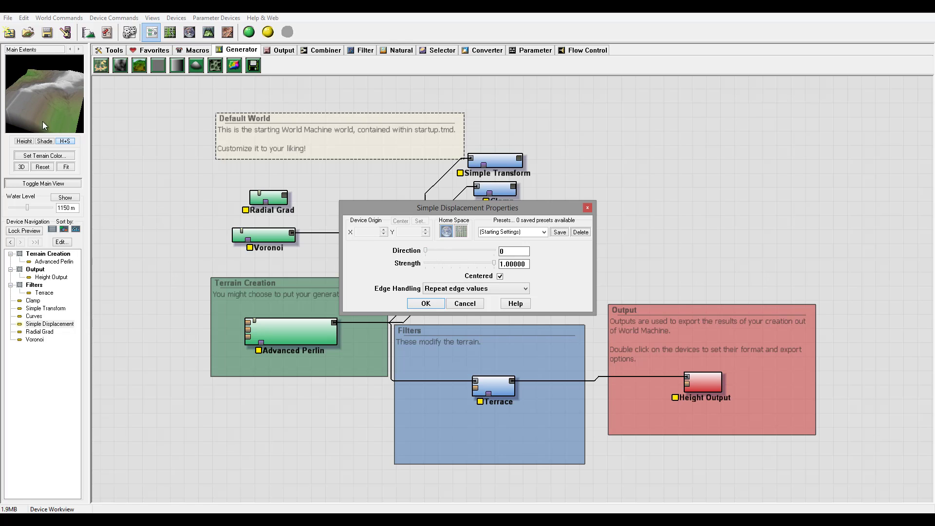
click(444, 251)
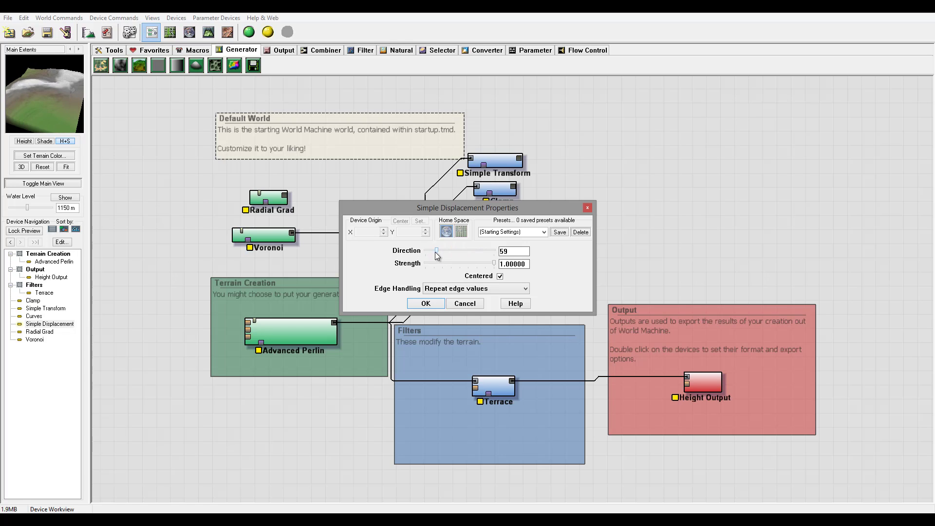
click(459, 253)
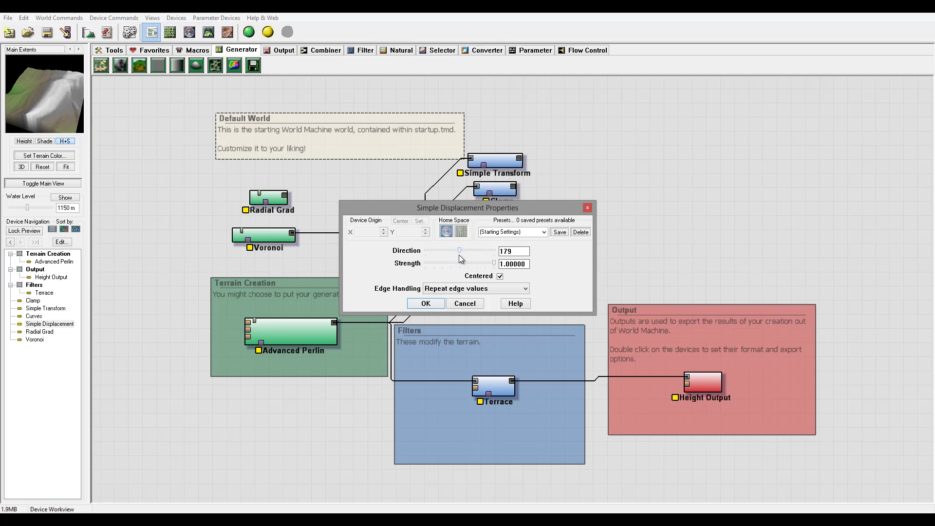
click(436, 303)
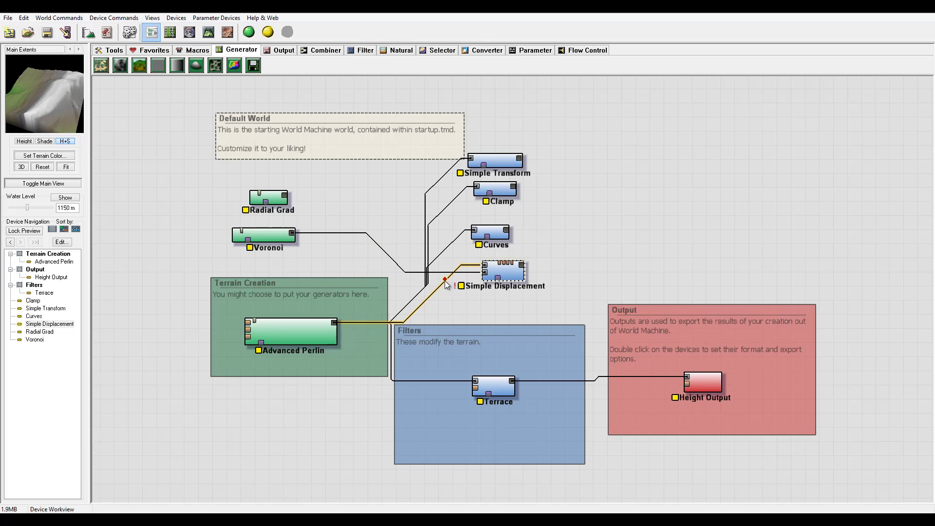